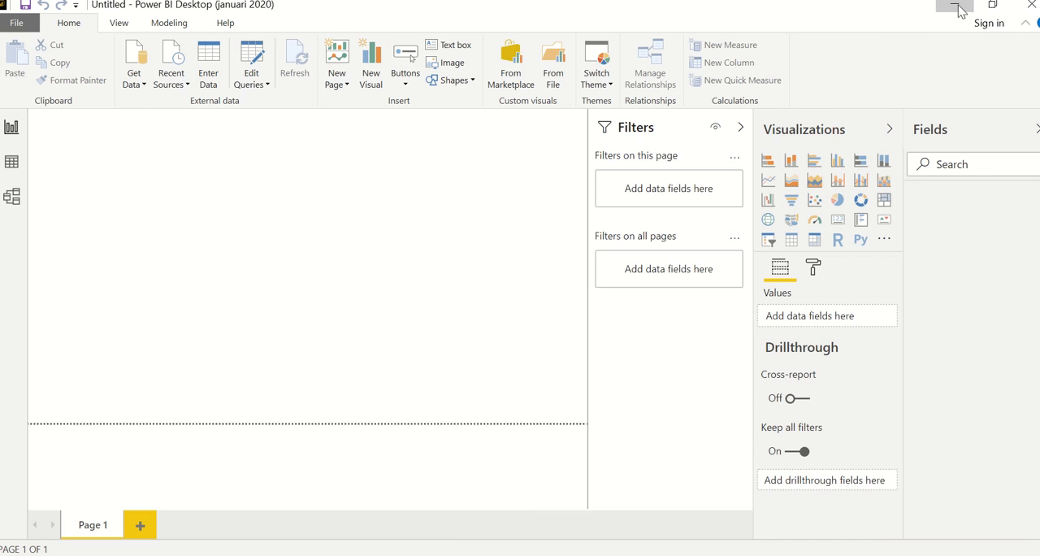
# Switch to the Excel workbook and open the Employee_Data query in the Power Query Editor.
pyautogui.click(953, 10)
pyautogui.doubleClick(836, 271)
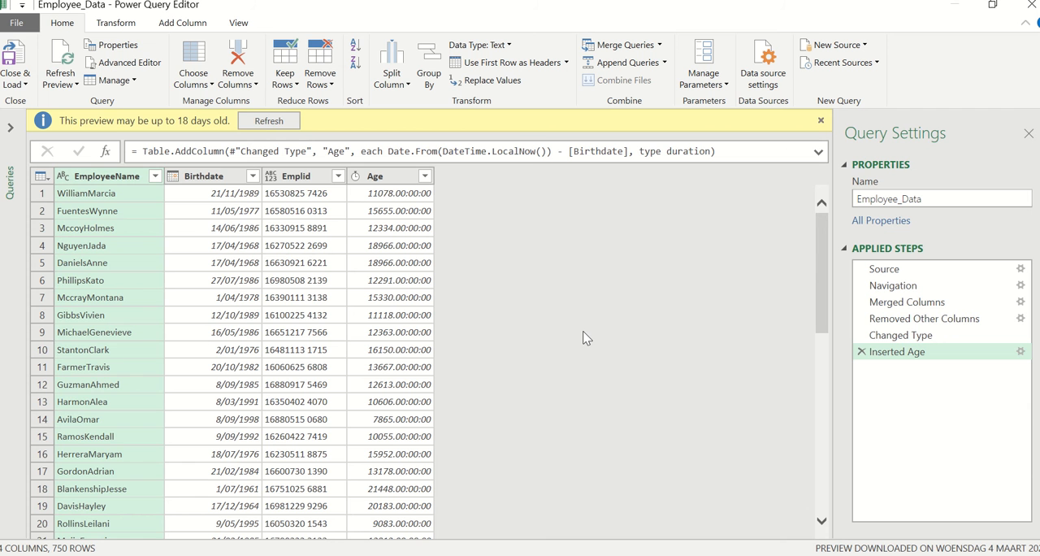
pyautogui.click(307, 180)
pyautogui.keyDown('ctrl'); pyautogui.click(120, 182); pyautogui.keyUp('ctrl')
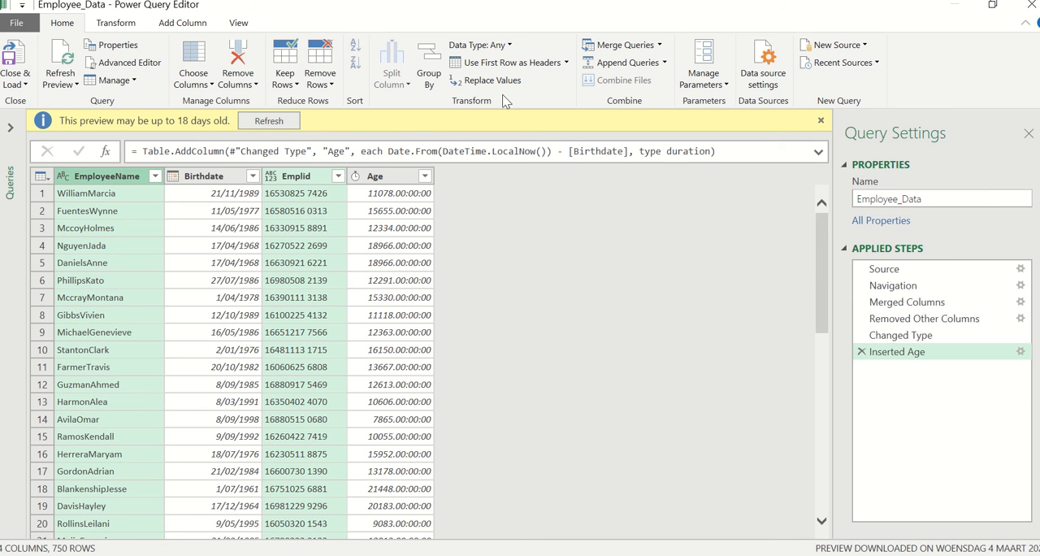
pyautogui.click(497, 62)
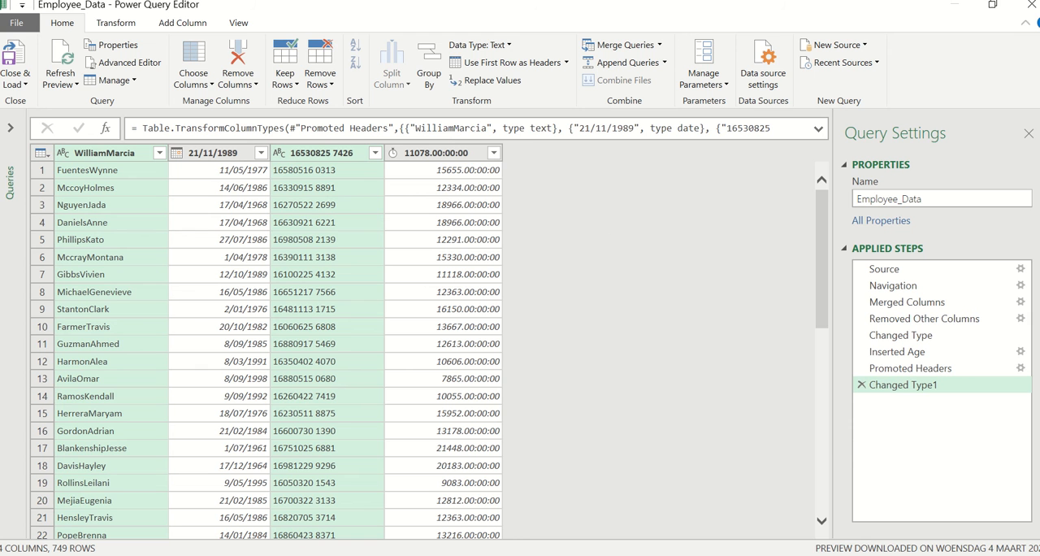
pyautogui.click(860, 386)
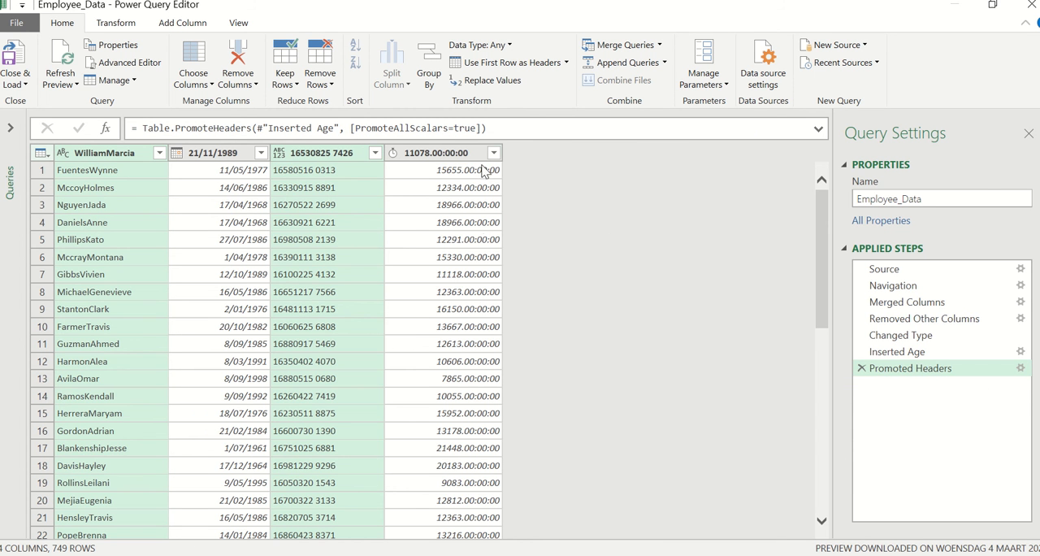
pyautogui.click(479, 45)
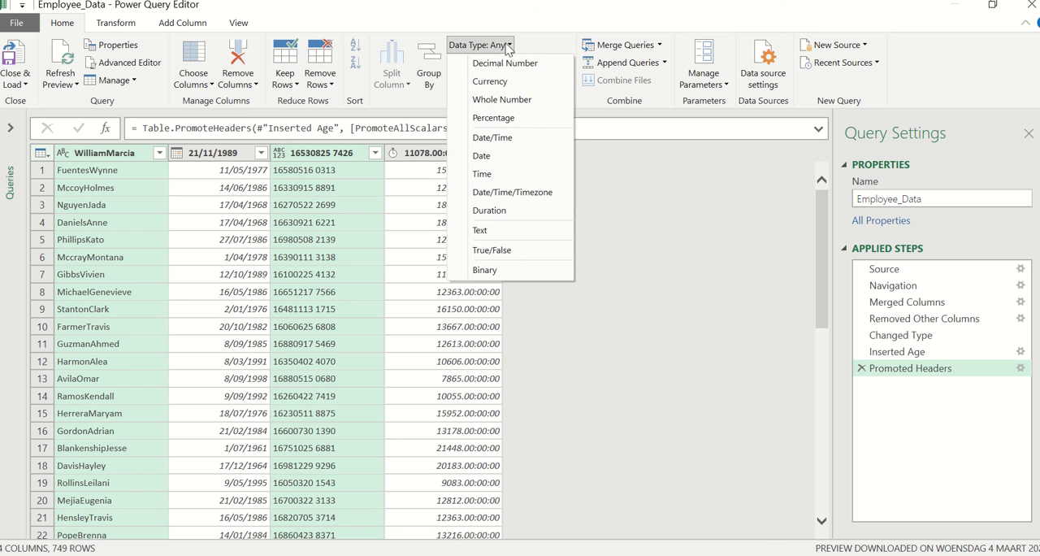
pyautogui.click(525, 230)
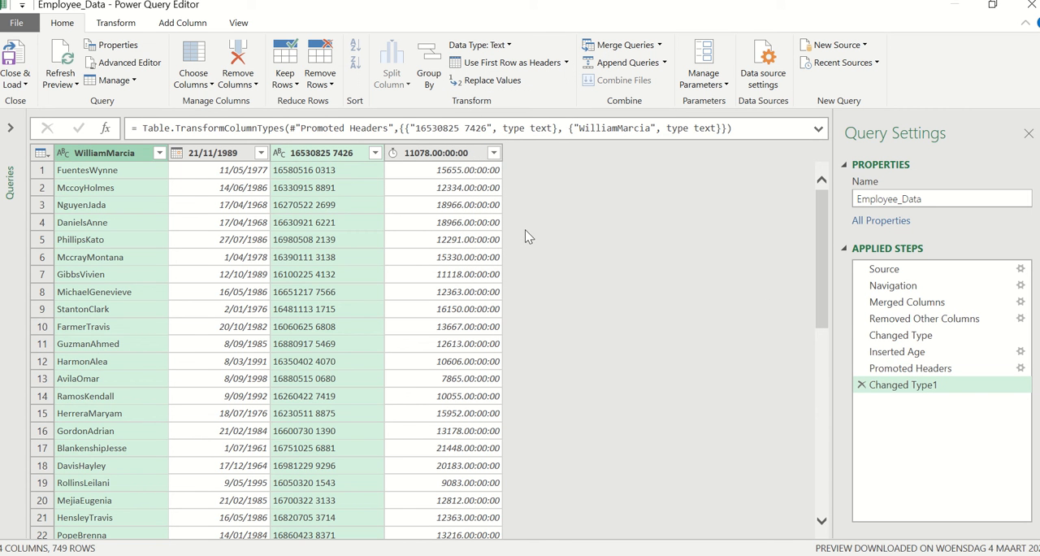
pyautogui.click(889, 372)
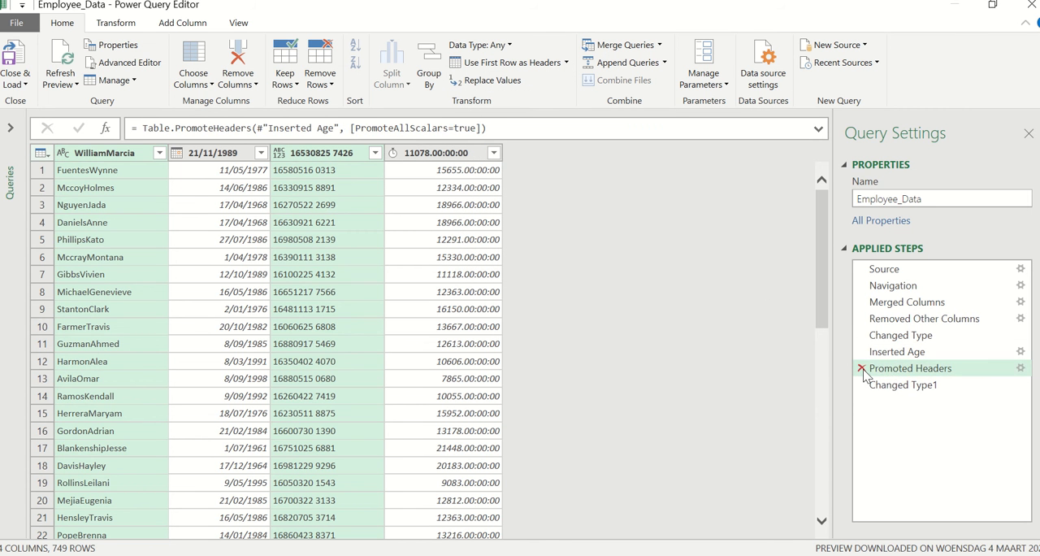
pyautogui.click(862, 369)
pyautogui.click(602, 319)
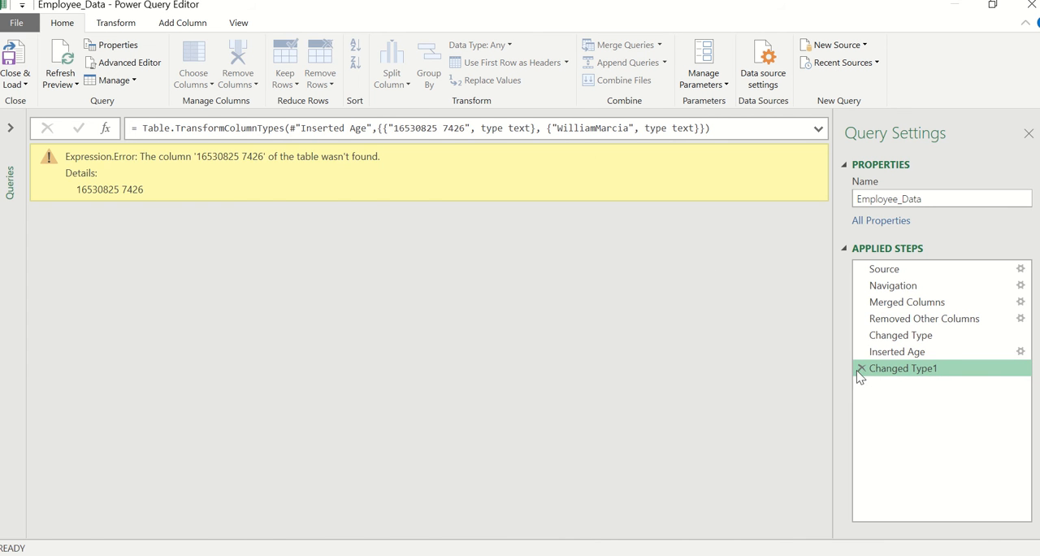
pyautogui.click(861, 368)
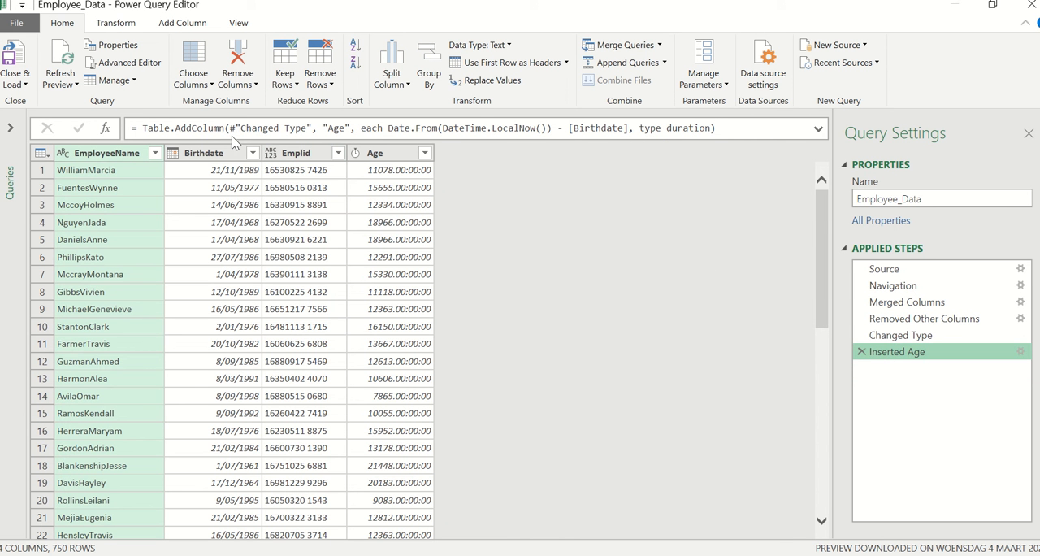
# Change the data type of the Age column to Decimal Number.
pyautogui.click(313, 156)
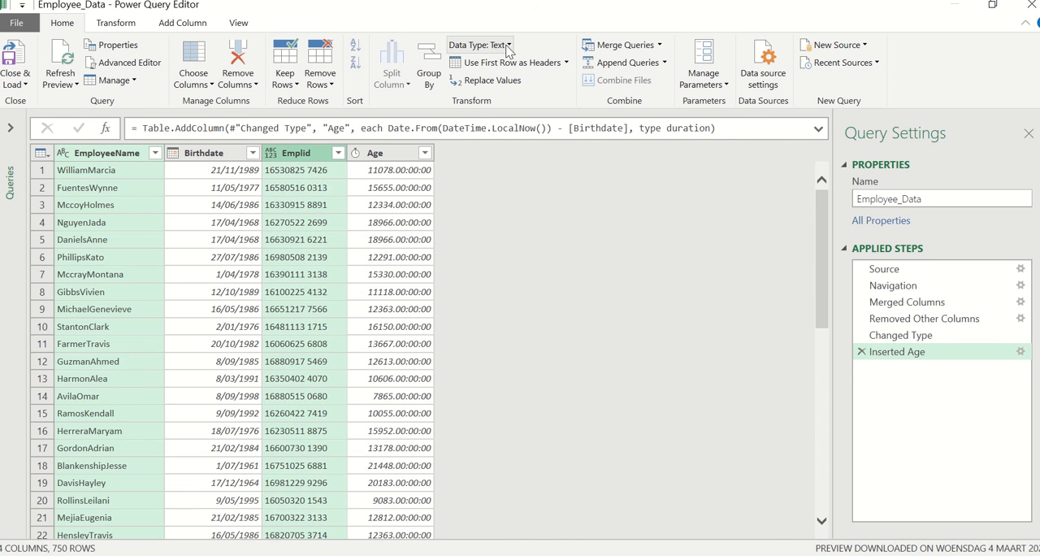
pyautogui.click(195, 159)
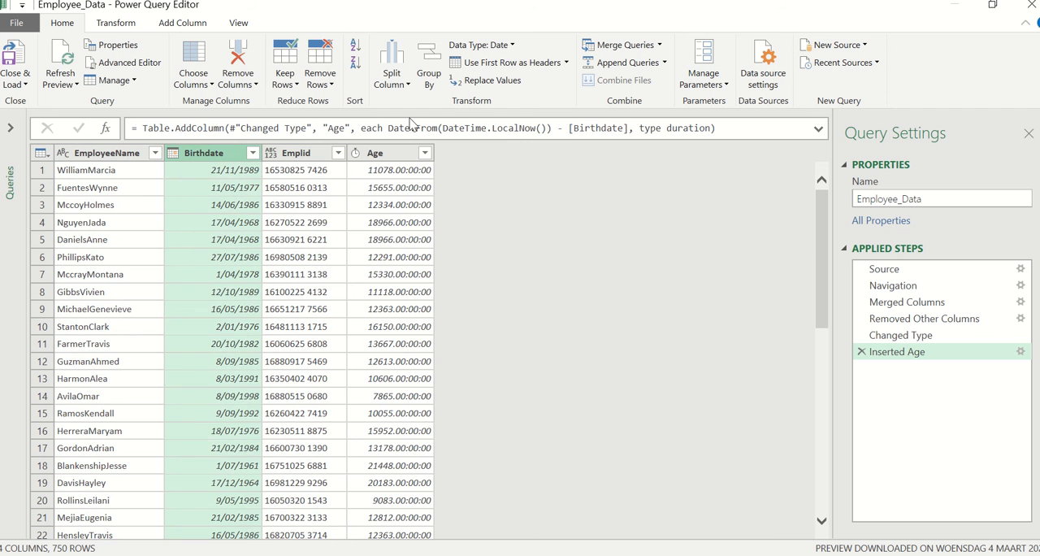
pyautogui.click(397, 158)
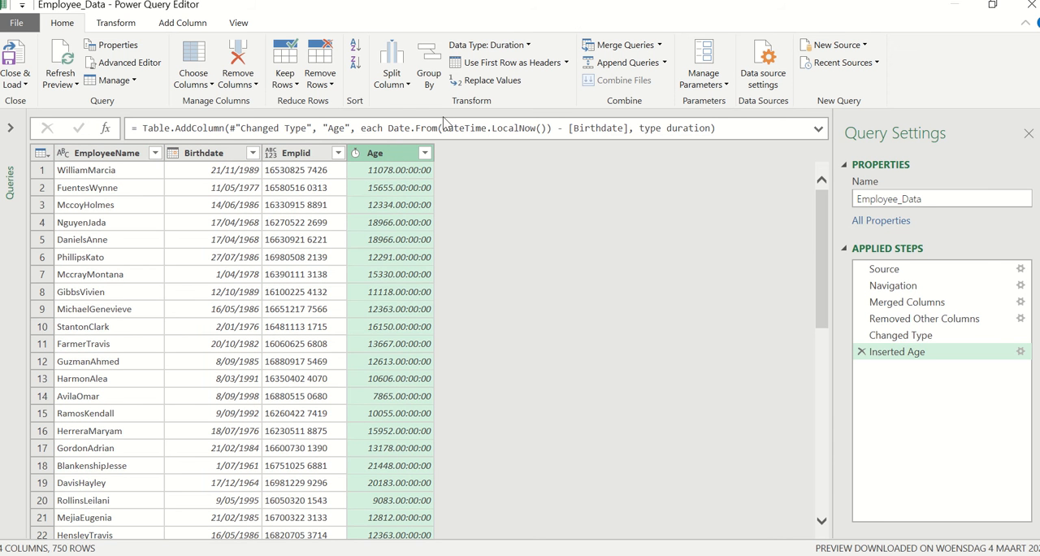
pyautogui.click(525, 49)
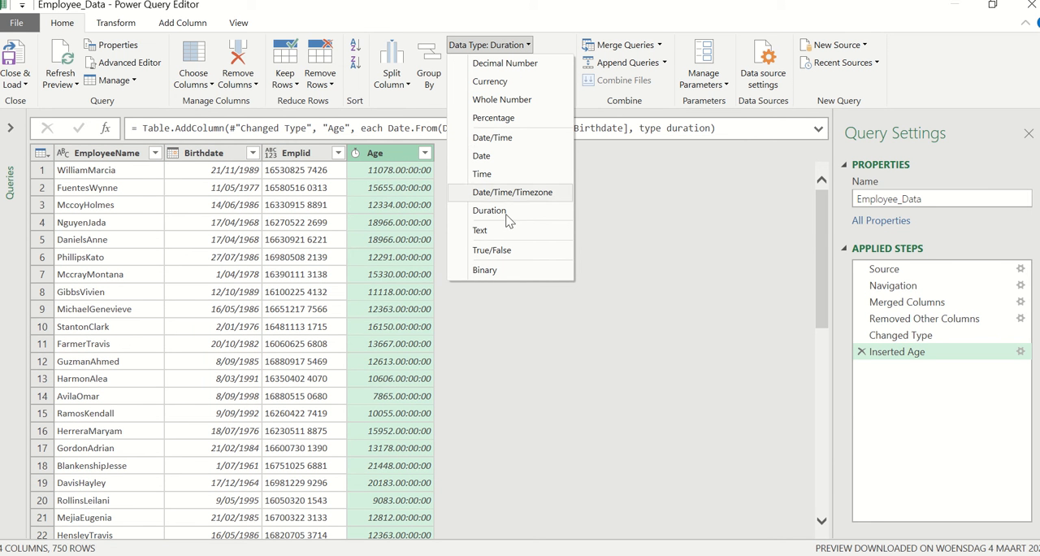
pyautogui.click(486, 65)
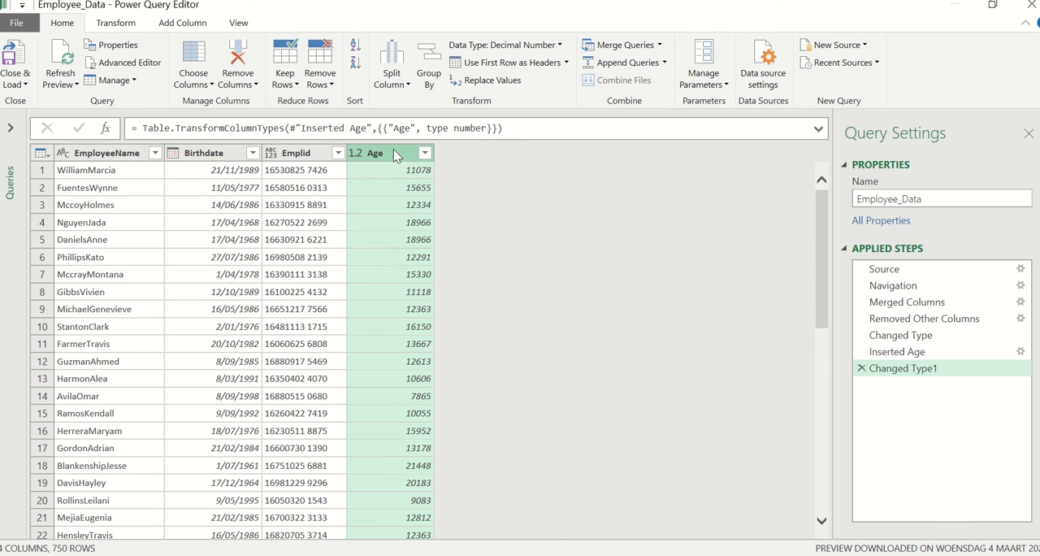
# Apply a Divide transformation to the Age column with 365.25 as the divisor.
pyautogui.click(124, 31)
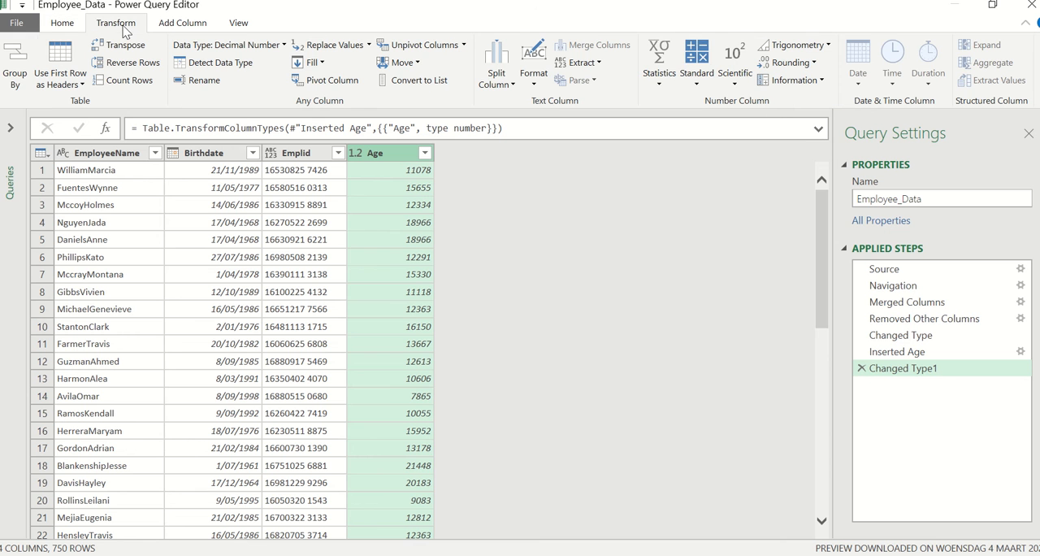
pyautogui.click(696, 84)
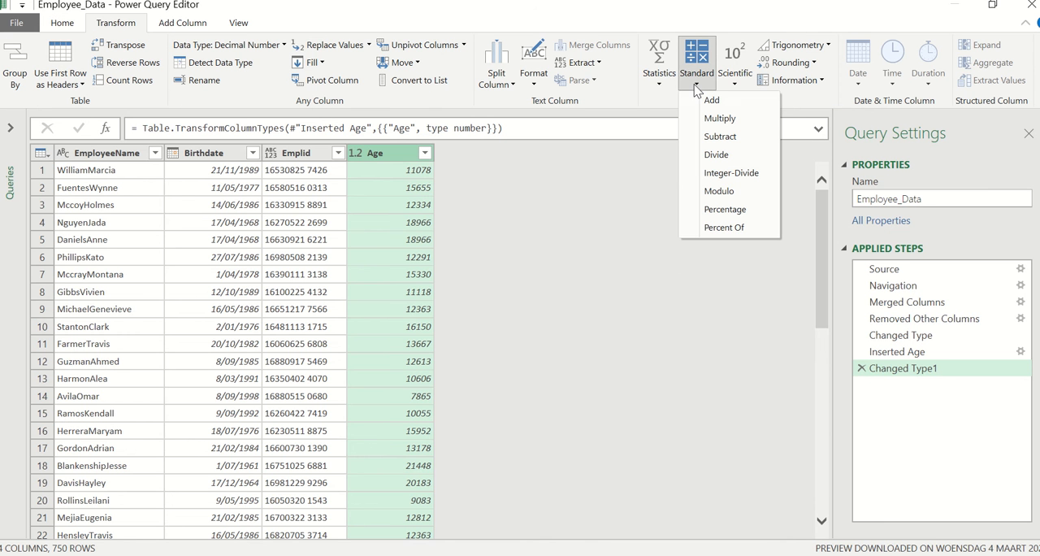
pyautogui.click(717, 155)
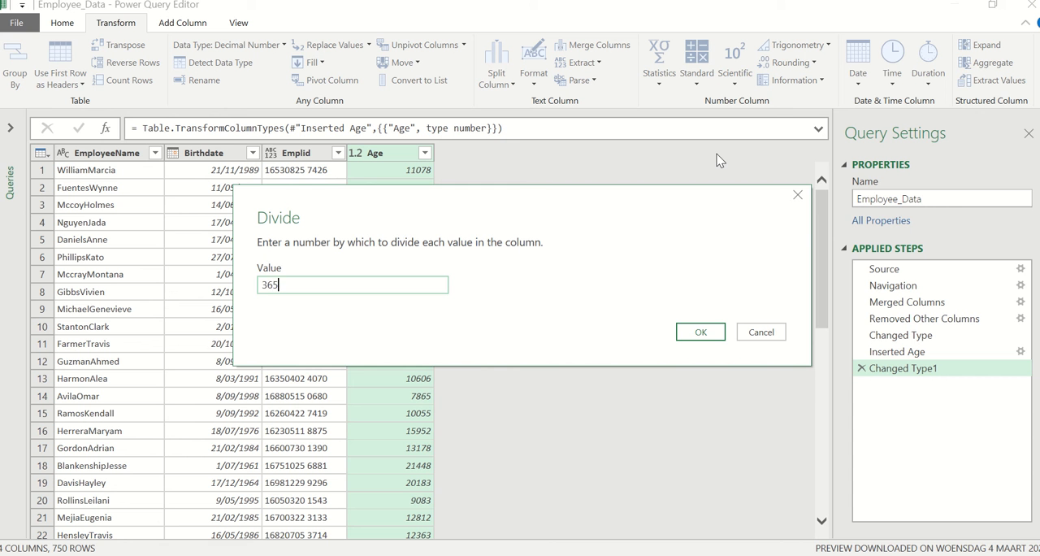
pyautogui.write('365.25')
pyautogui.click(703, 333)
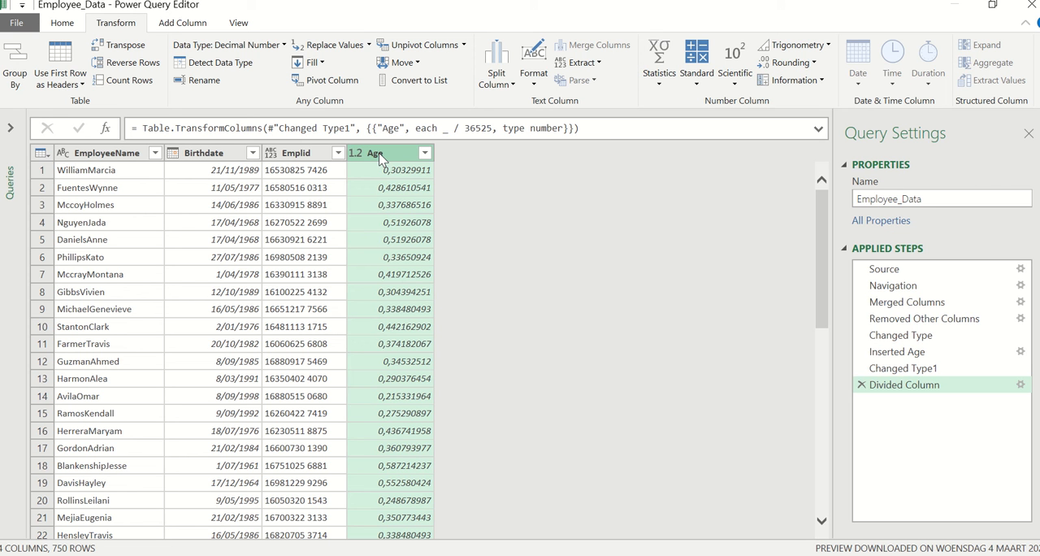
# Correct the divisor in the Divided Column formula to 365,25 and round the Age values down.
pyautogui.click(480, 128)
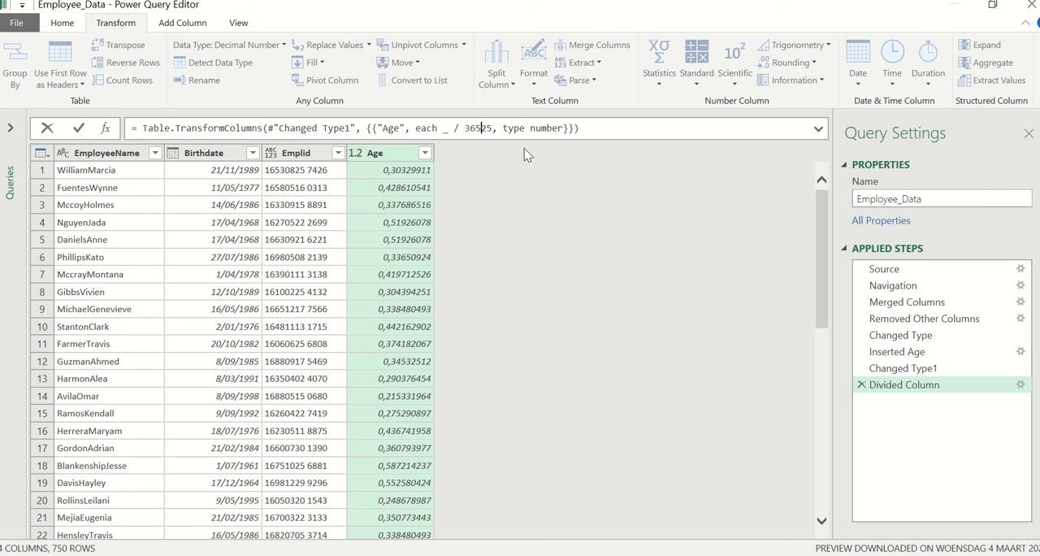
pyautogui.write(',')
pyautogui.press('Return')
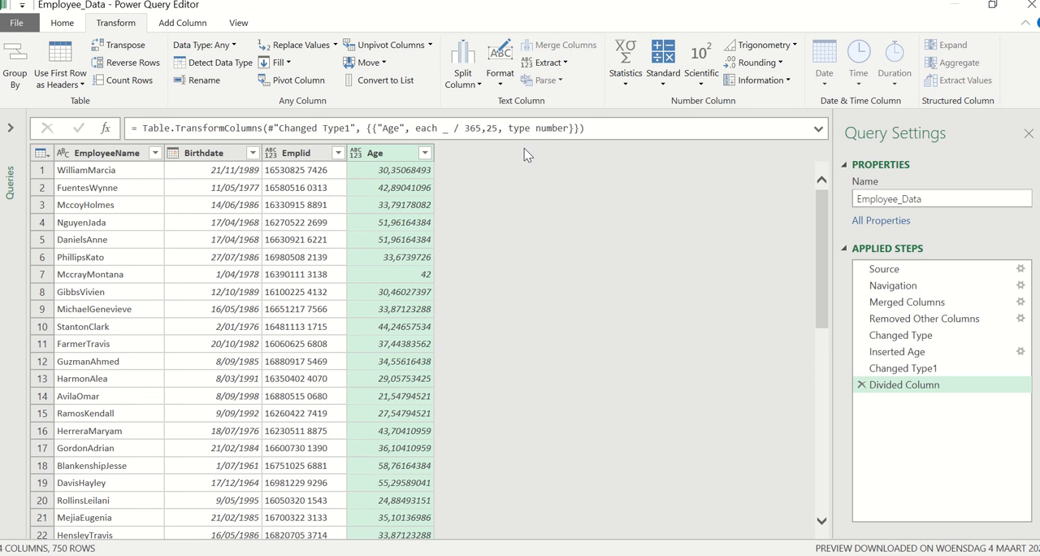
pyautogui.click(758, 65)
pyautogui.click(769, 99)
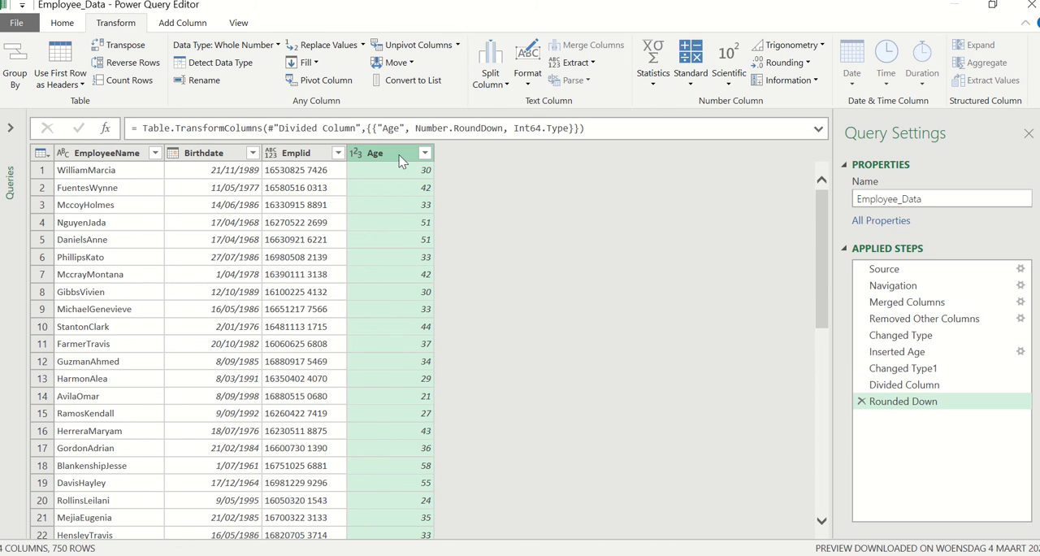
# Add a column from examples based on the Age column, giving 30-39 for the first row and 40-49 for the second.
pyautogui.click(180, 23)
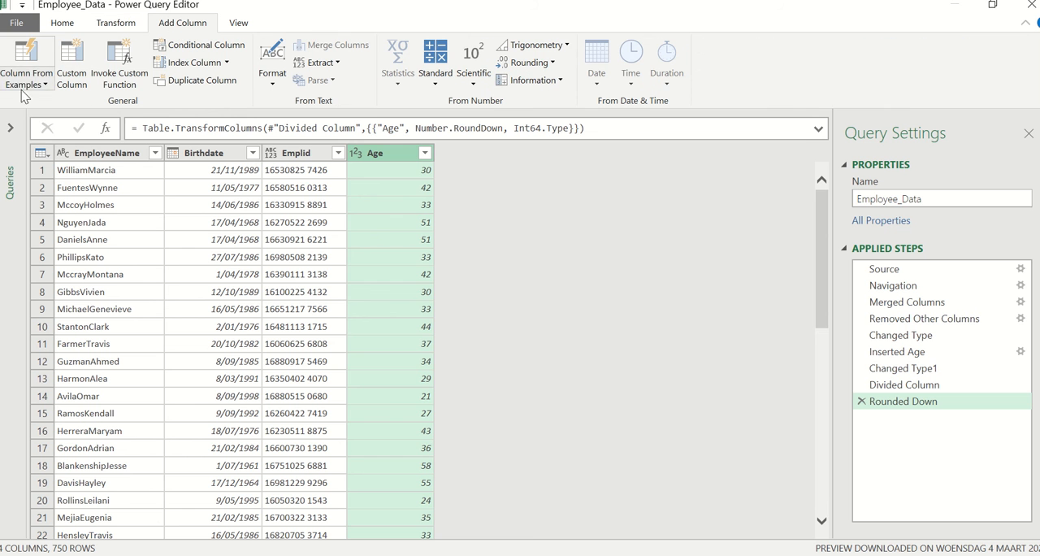
pyautogui.click(28, 84)
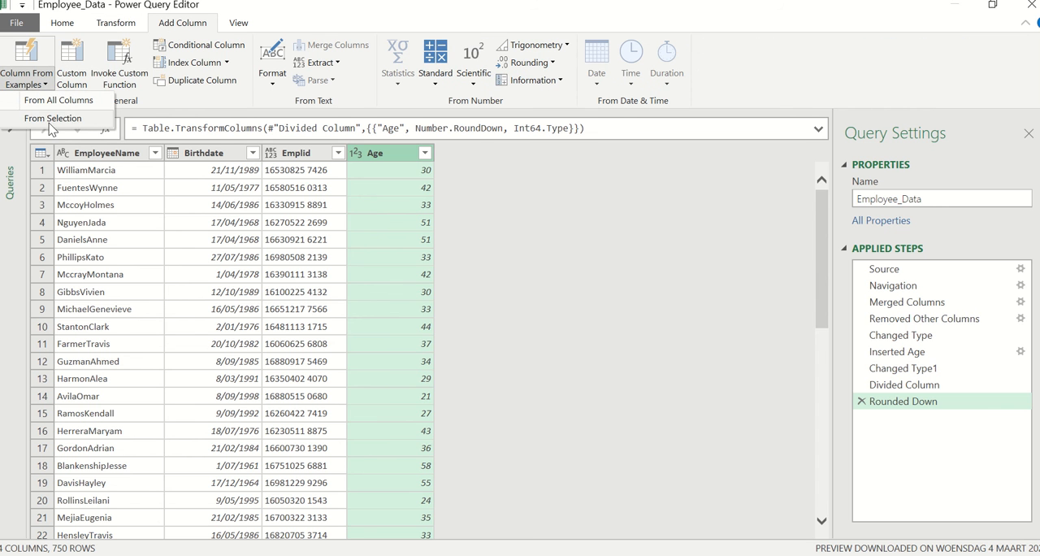
pyautogui.click(52, 119)
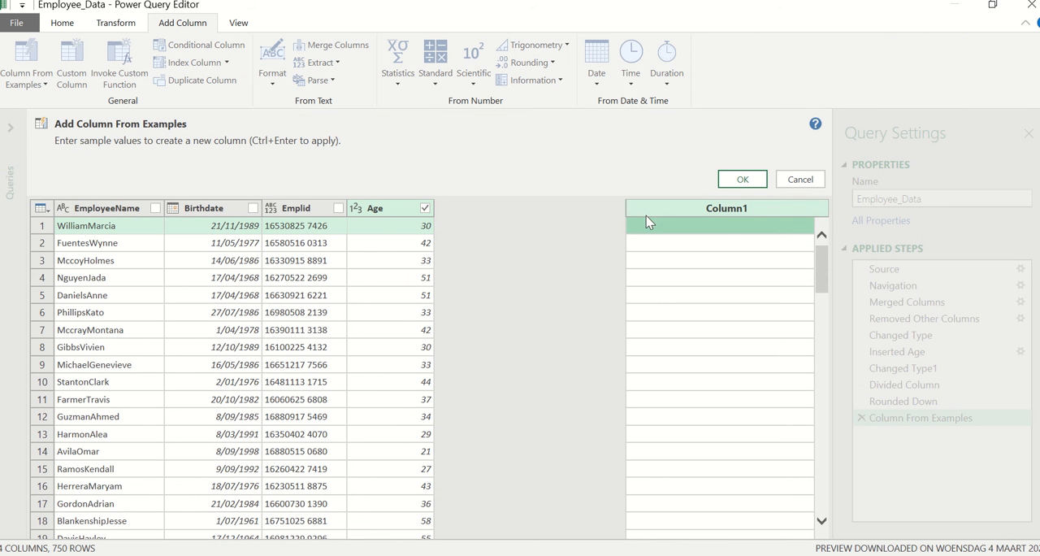
pyautogui.write('30-')
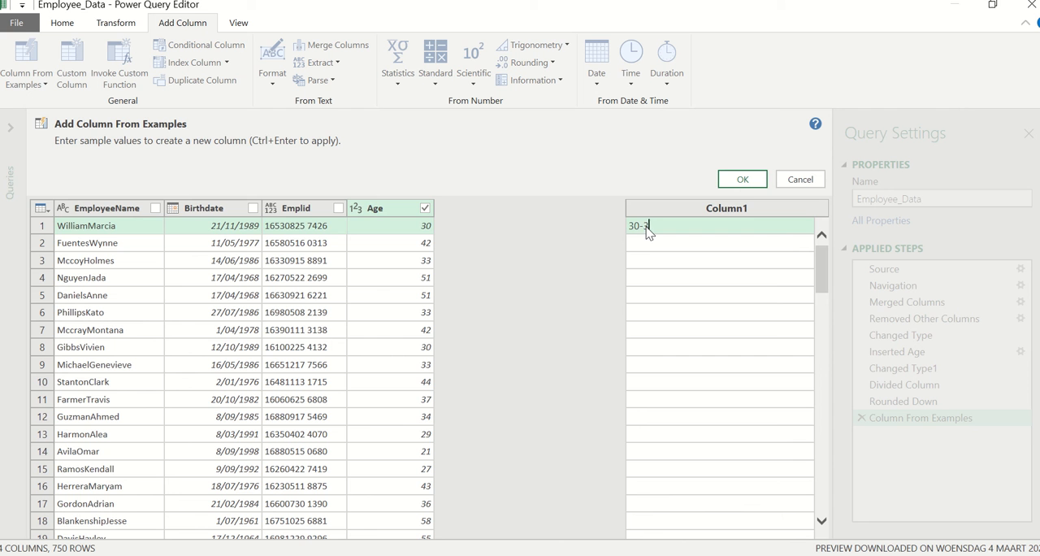
pyautogui.write('39')
pyautogui.press('Return')
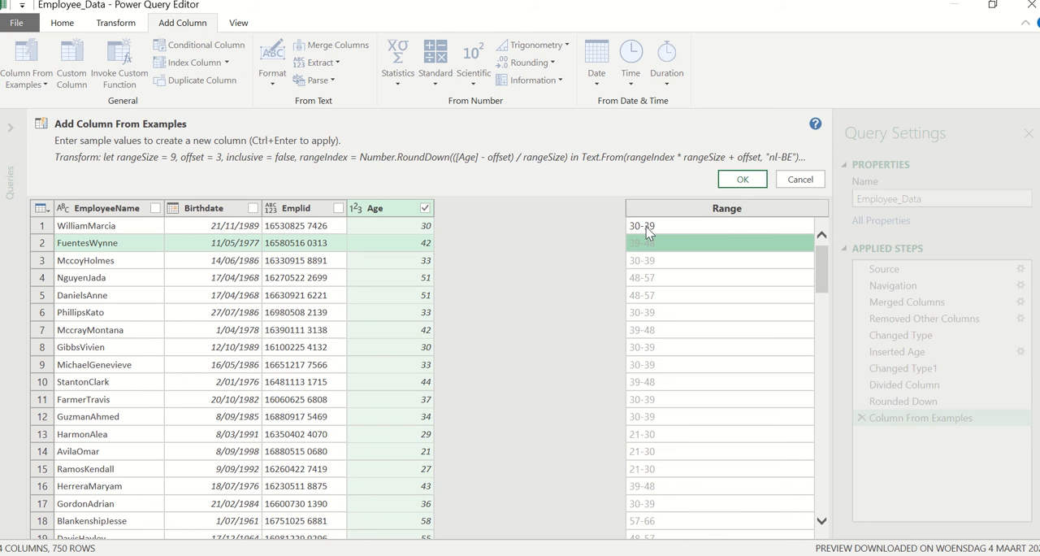
pyautogui.write('40-49')
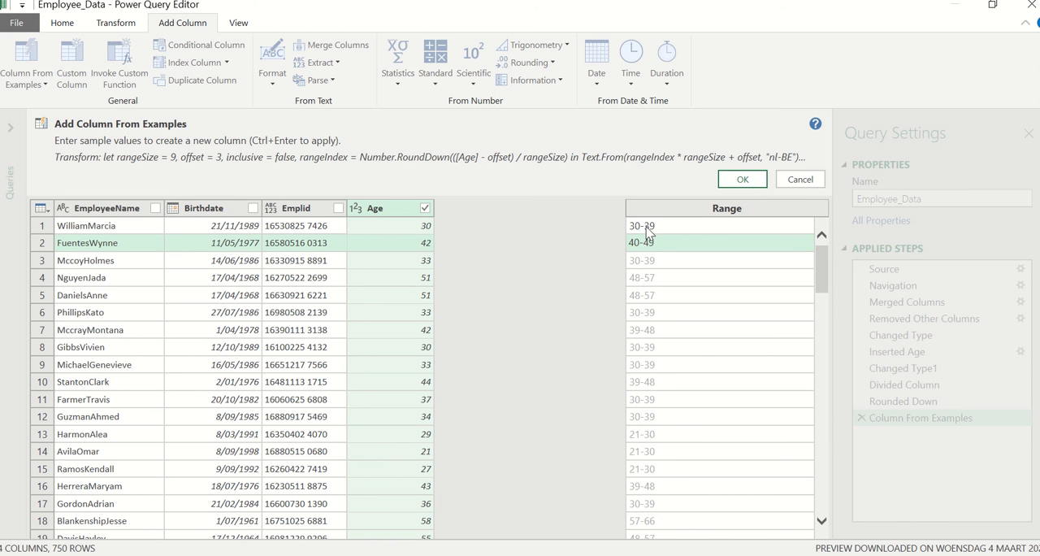
pyautogui.press('Return')
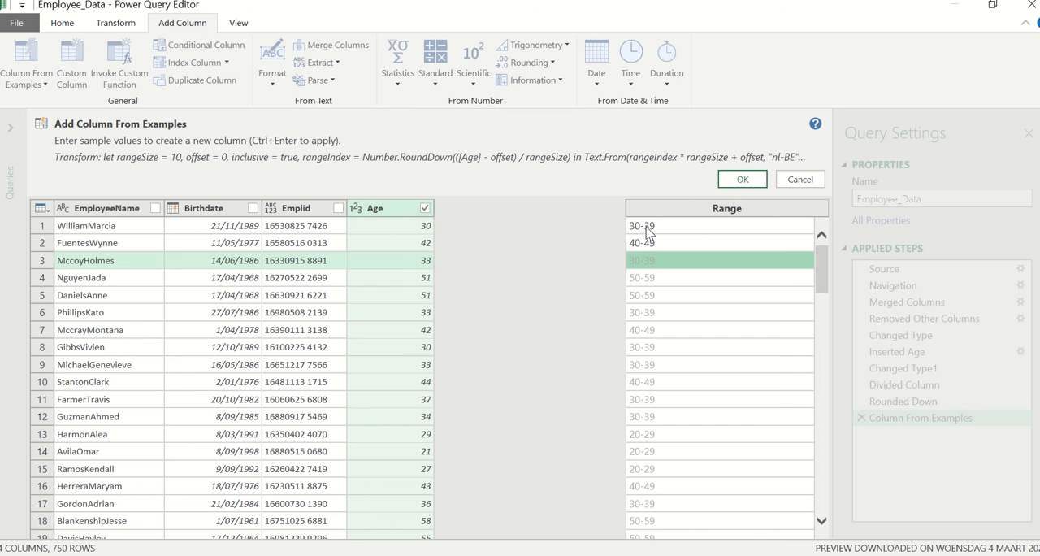
pyautogui.click(742, 179)
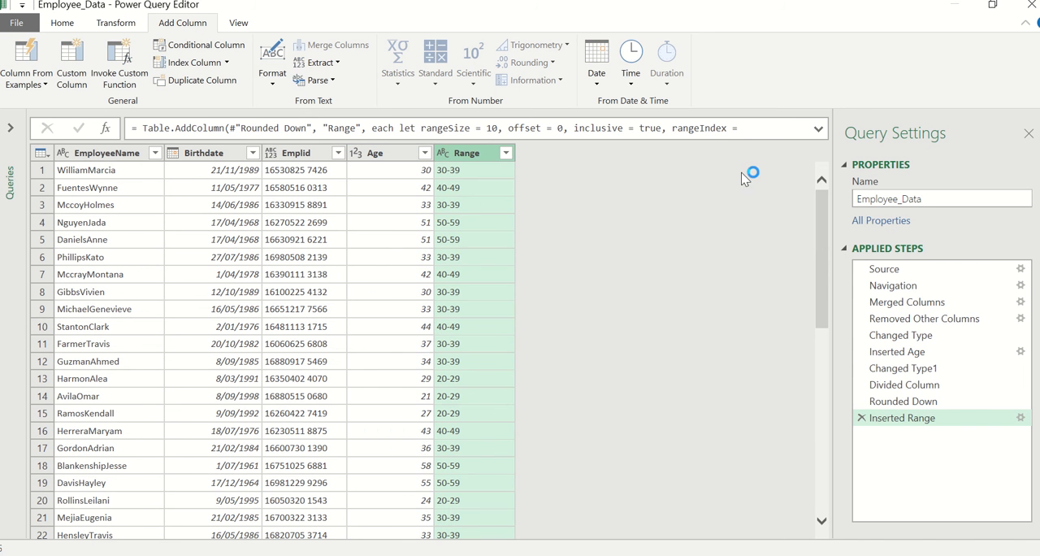
# Close and load the Employee_Data query, and open the workbook's data model in Power Pivot.
pyautogui.click(62, 23)
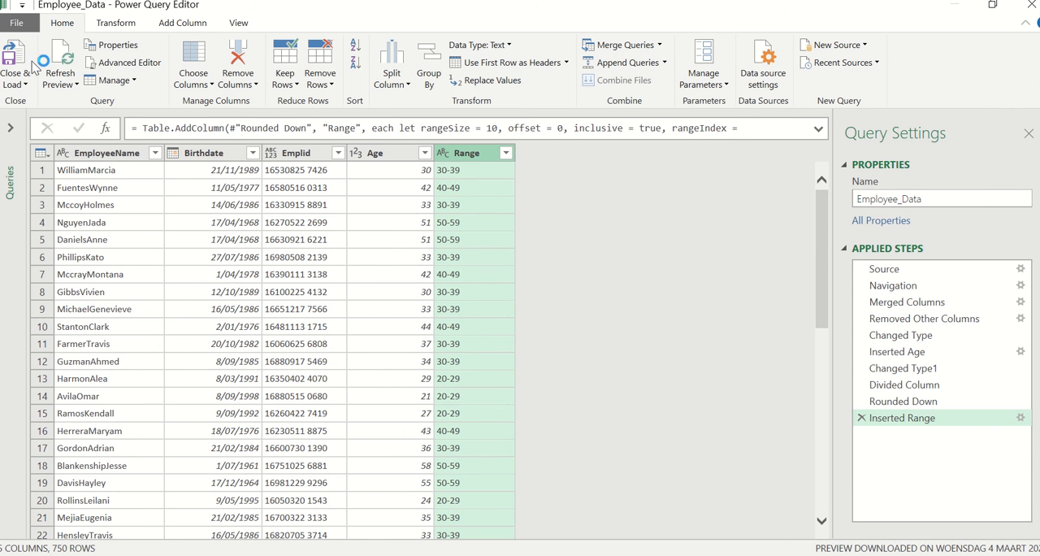
pyautogui.click(15, 82)
pyautogui.click(58, 102)
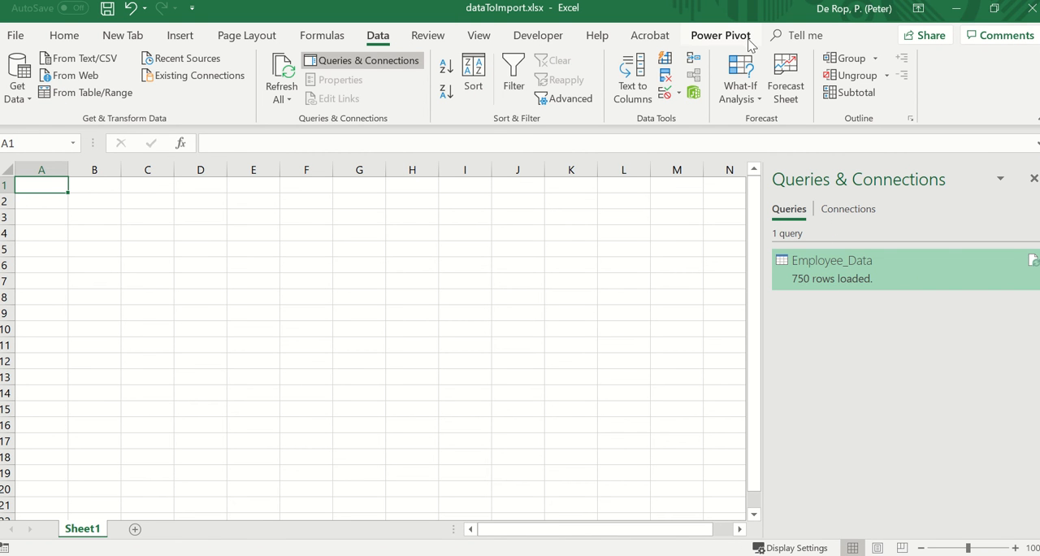
pyautogui.click(720, 35)
pyautogui.click(38, 84)
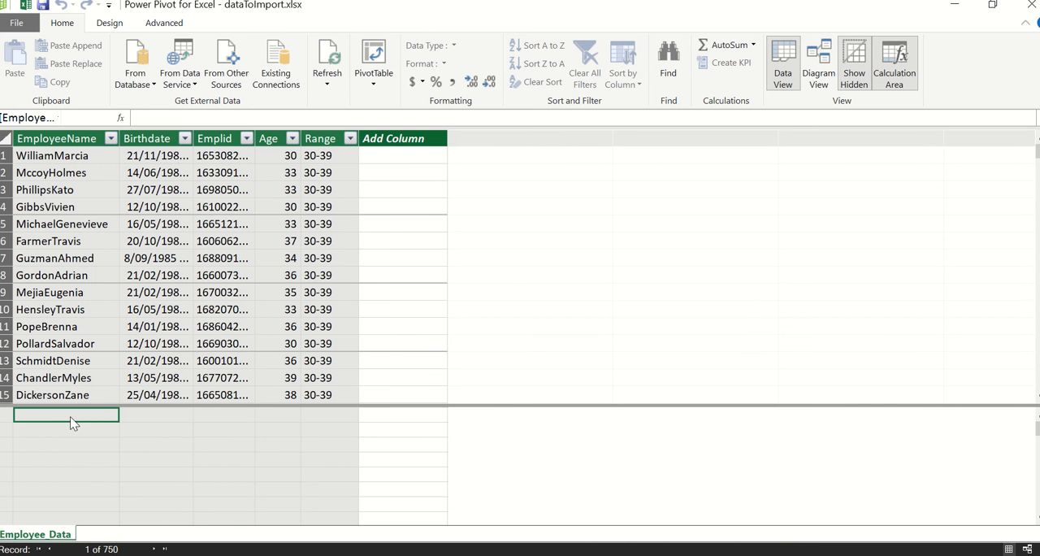
# Create the measure HC:=DISTINCTCOUNT(Employee_Data[Emplid]) in the first calculation cell under the EmployeeName column.
pyautogui.write('HC:=')
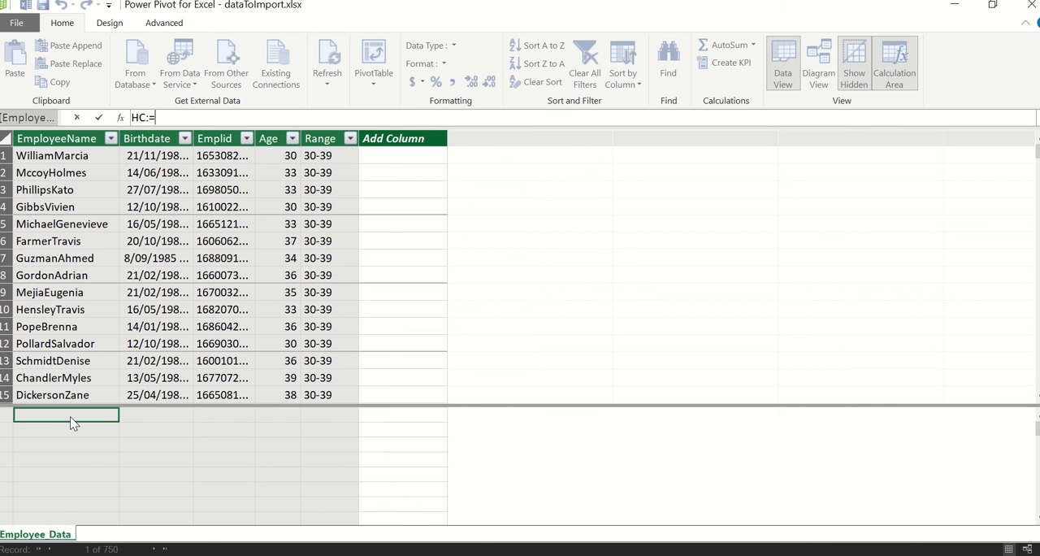
pyautogui.write('d')
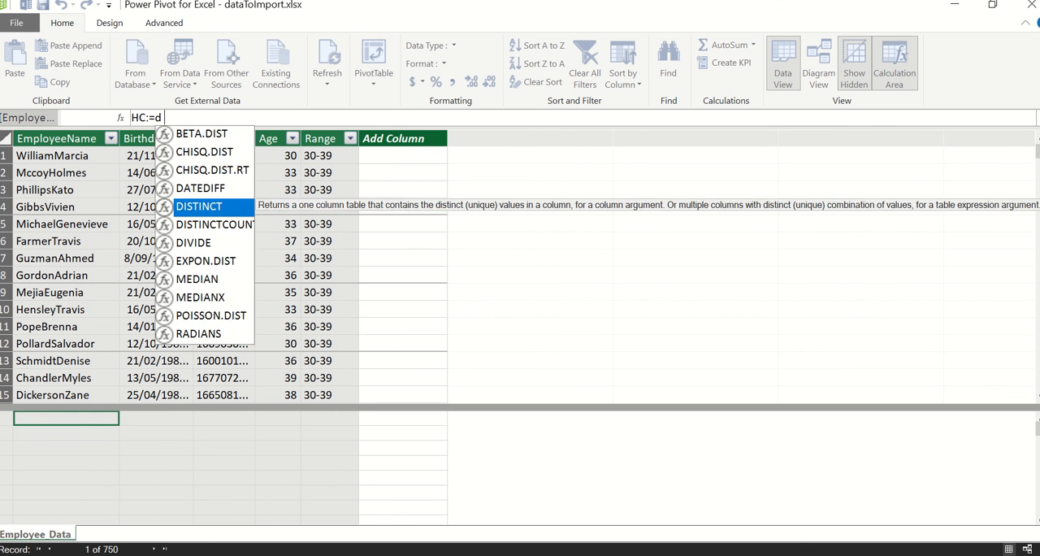
pyautogui.write('istinct')
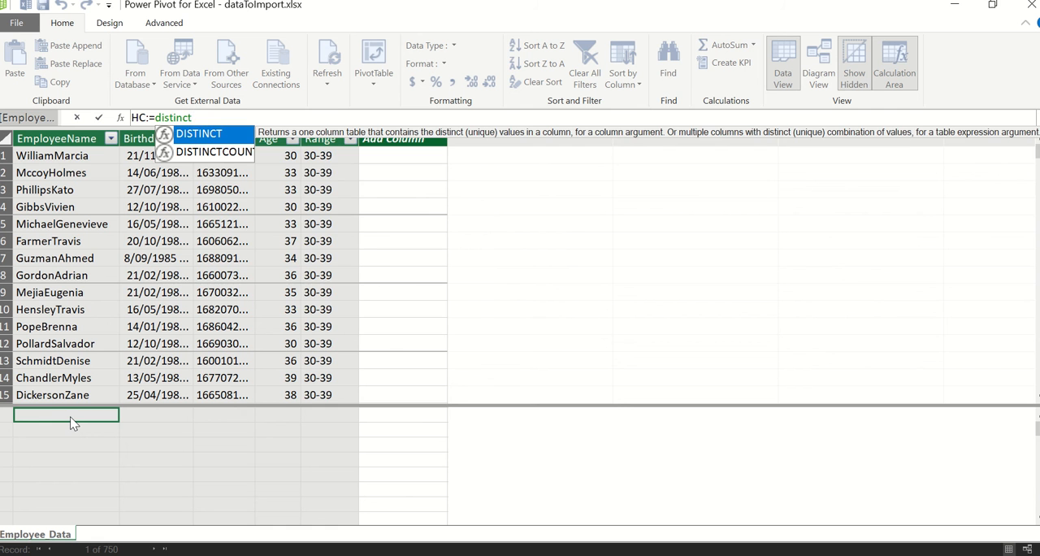
pyautogui.press('Down')
pyautogui.press('Tab')
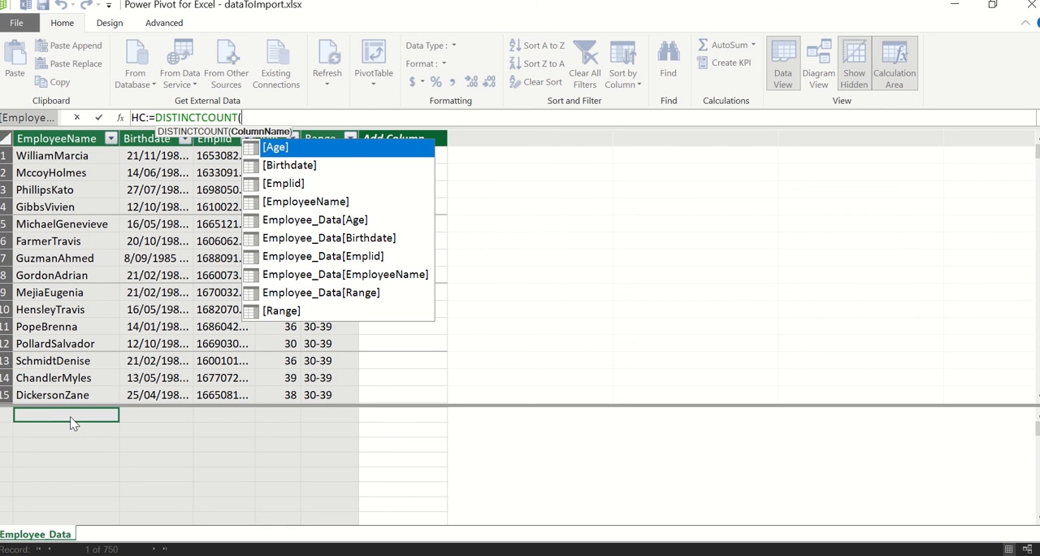
pyautogui.click(212, 271)
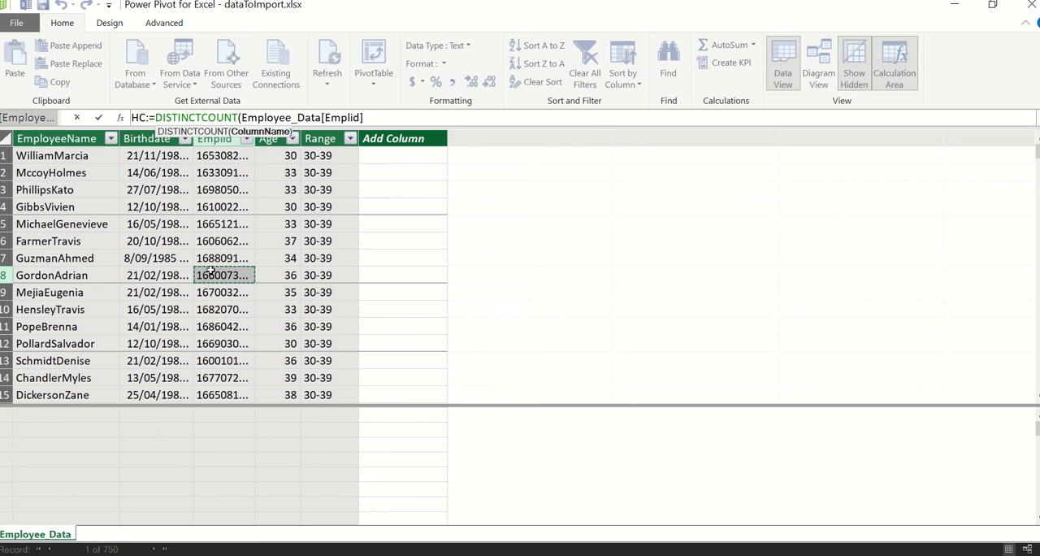
pyautogui.write(')')
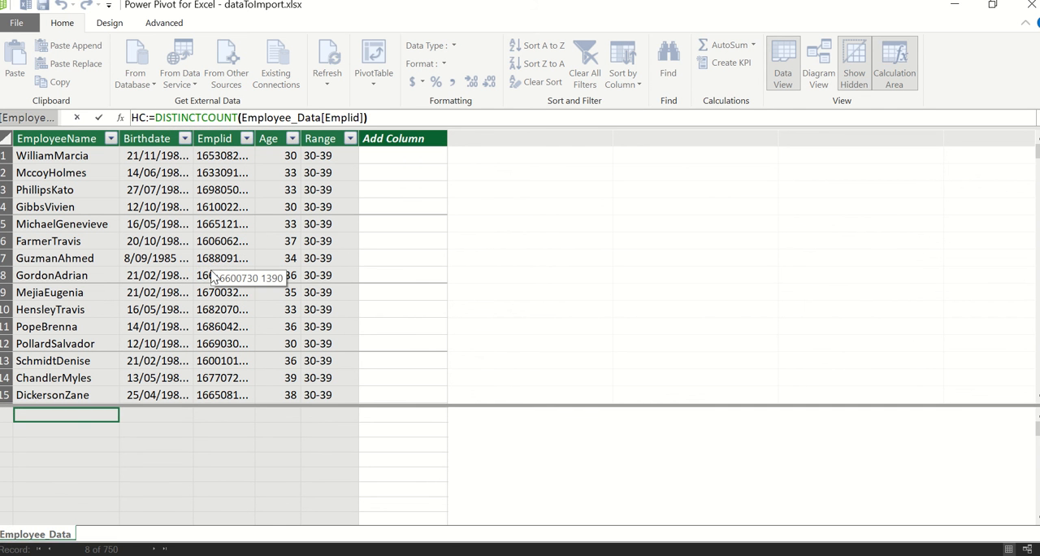
pyautogui.press('Return')
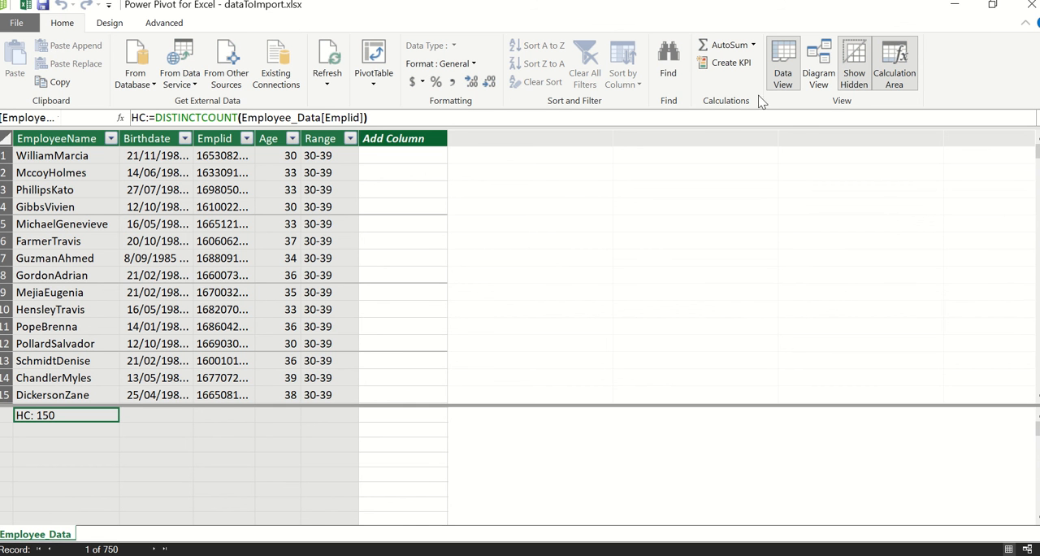
# Insert a PivotTable from the data model on the existing worksheet at 'Sheet1'!$A$1.
pyautogui.click(1024, 7)
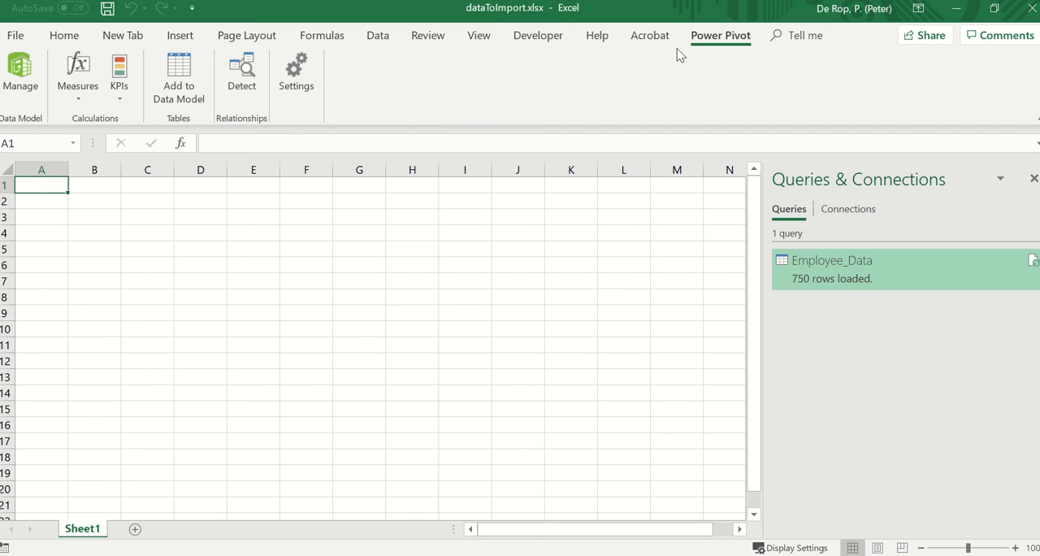
pyautogui.click(20, 77)
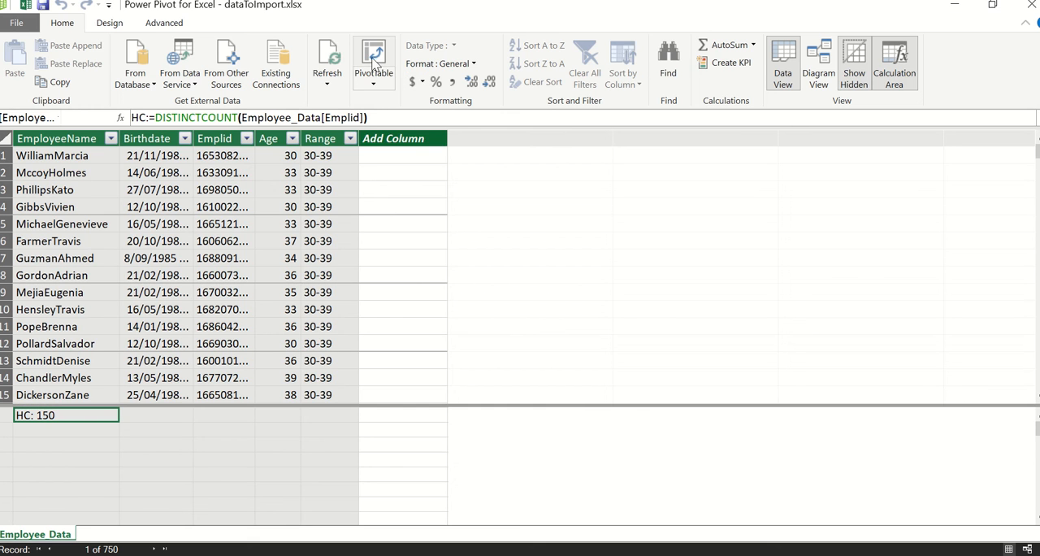
pyautogui.click(374, 63)
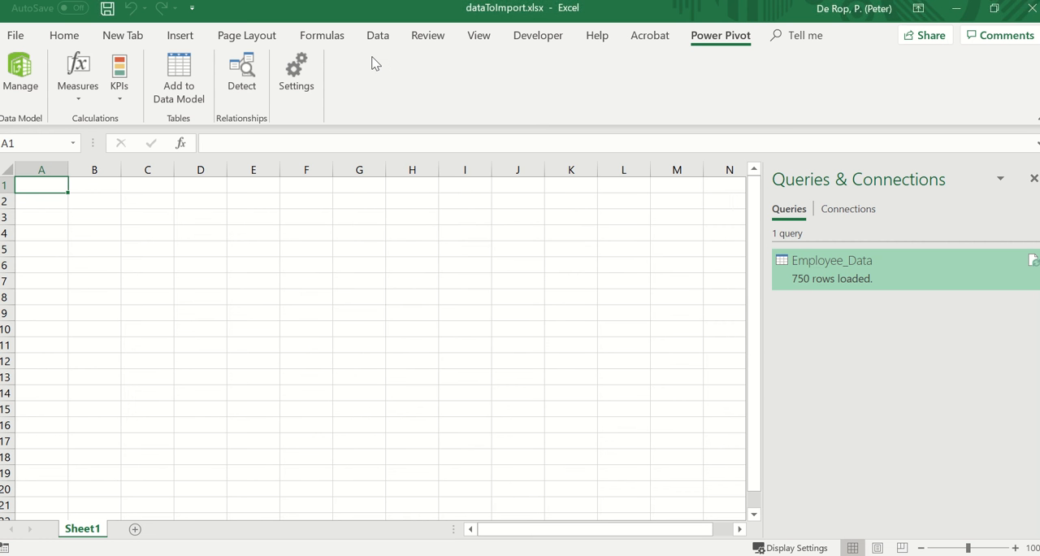
pyautogui.click(398, 276)
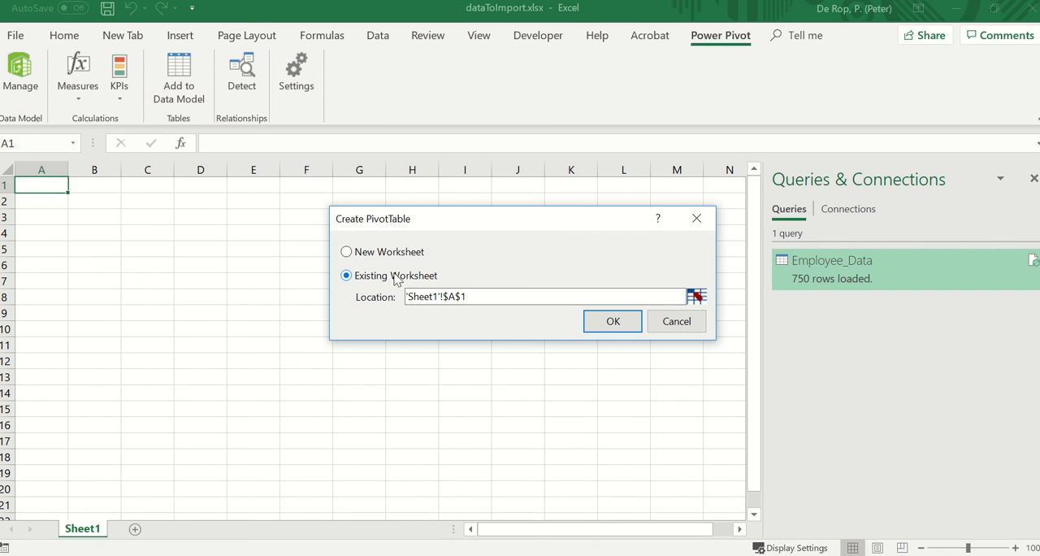
pyautogui.click(636, 326)
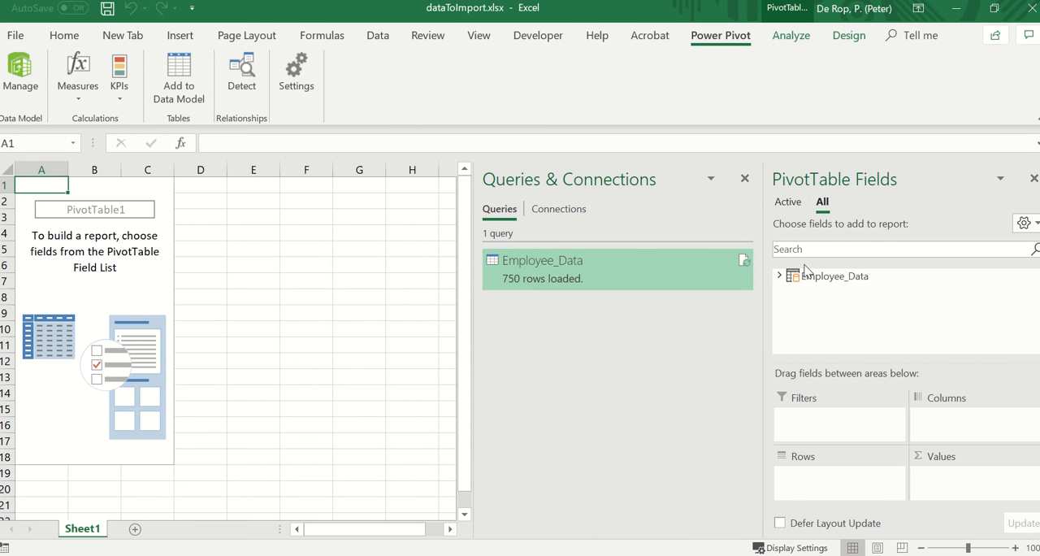
# Add Range as rows and HC as values to the PivotTable, and save the workbook.
pyautogui.click(782, 277)
pyautogui.scroll(-2, 837, 326)
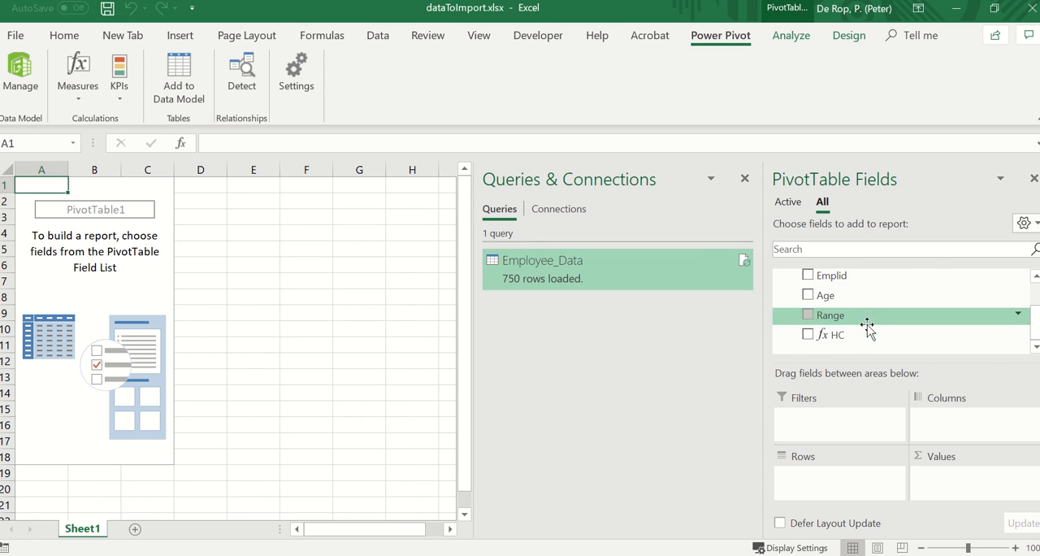
pyautogui.click(808, 316)
pyautogui.click(809, 334)
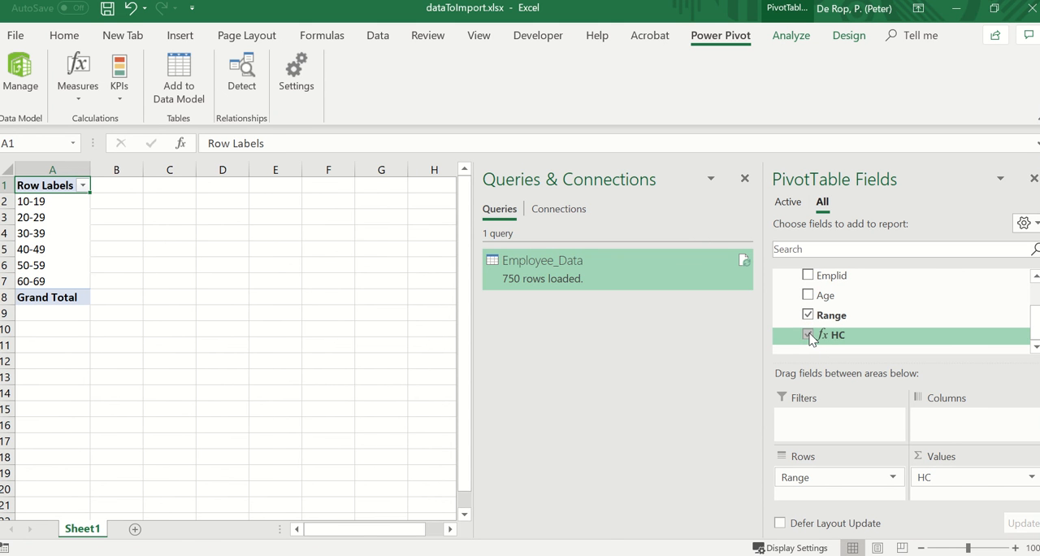
pyautogui.click(206, 378)
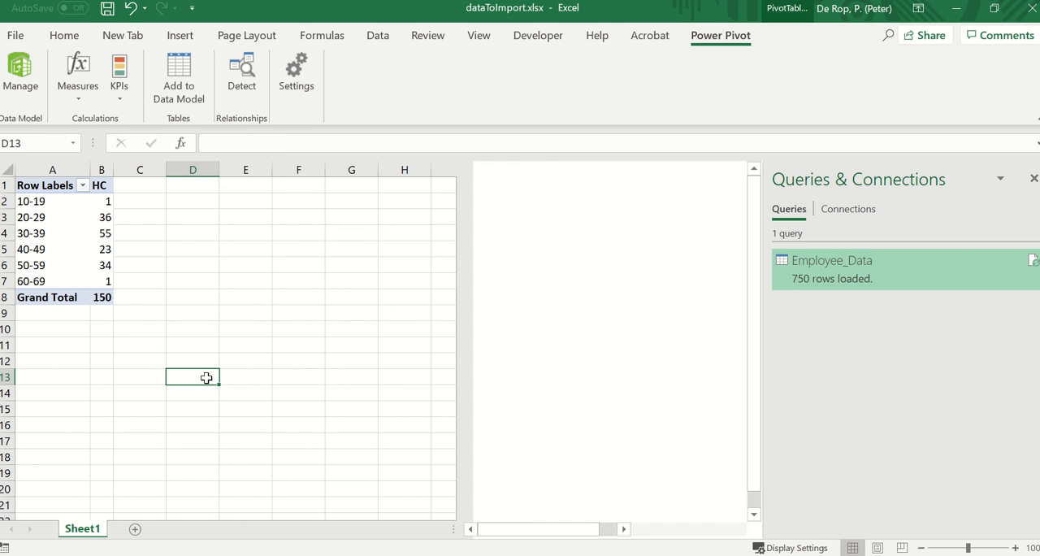
pyautogui.hotkey('ctrl', 's')
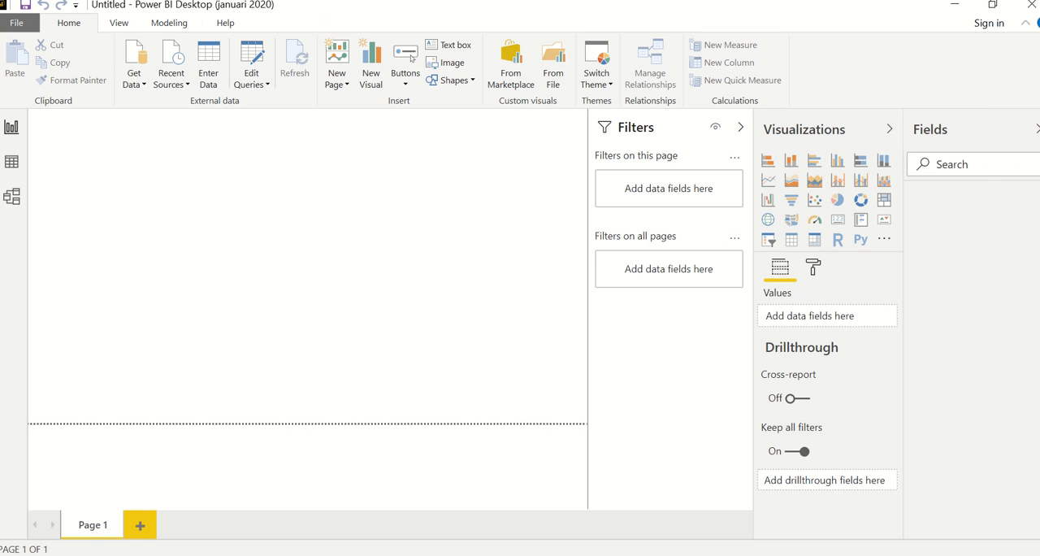
# Start a Power Query, Power Pivot, Power View import in Power BI Desktop, and close the workbook's Power Pivot and Excel windows.
pyautogui.click(16, 23)
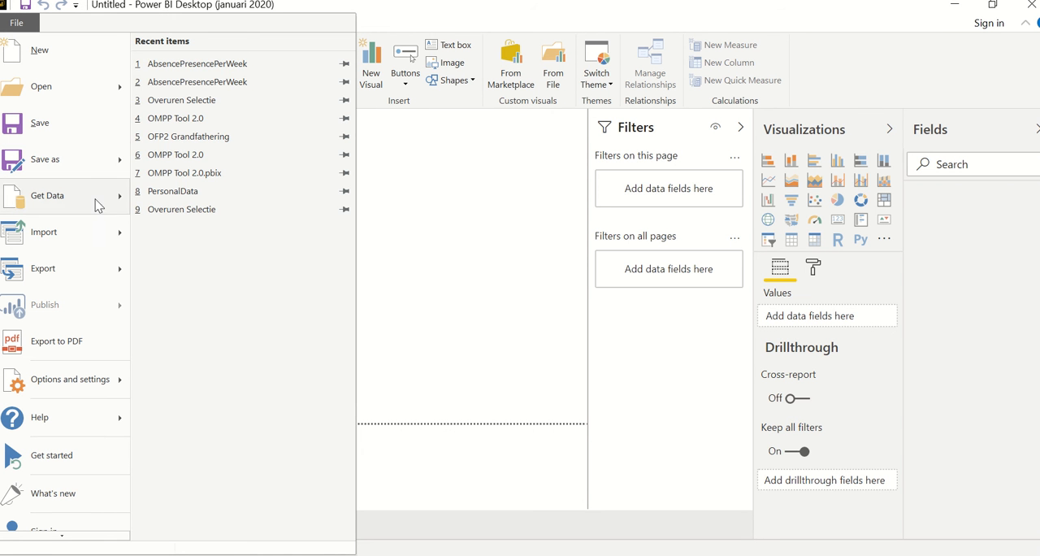
pyautogui.moveTo(99, 231)
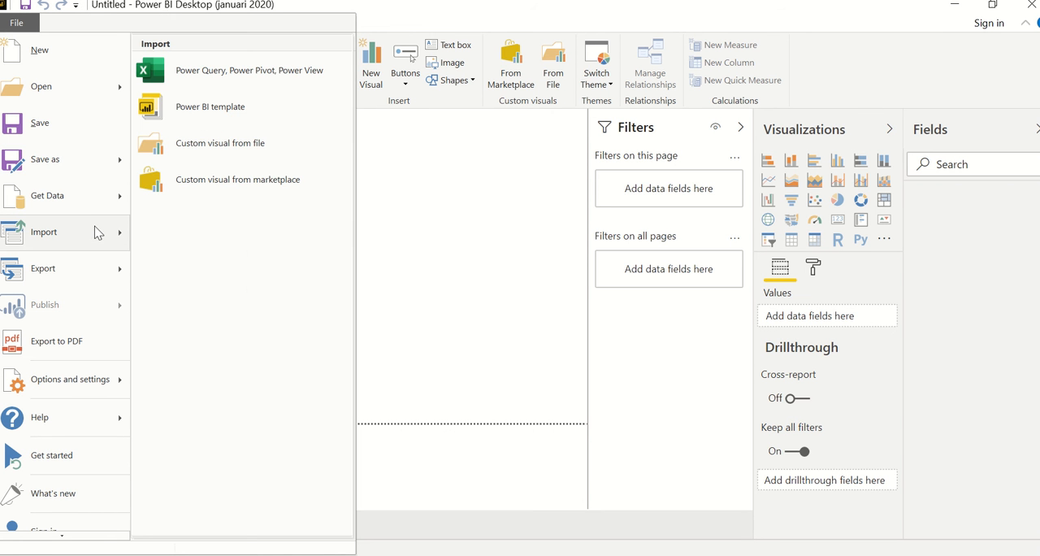
pyautogui.click(220, 79)
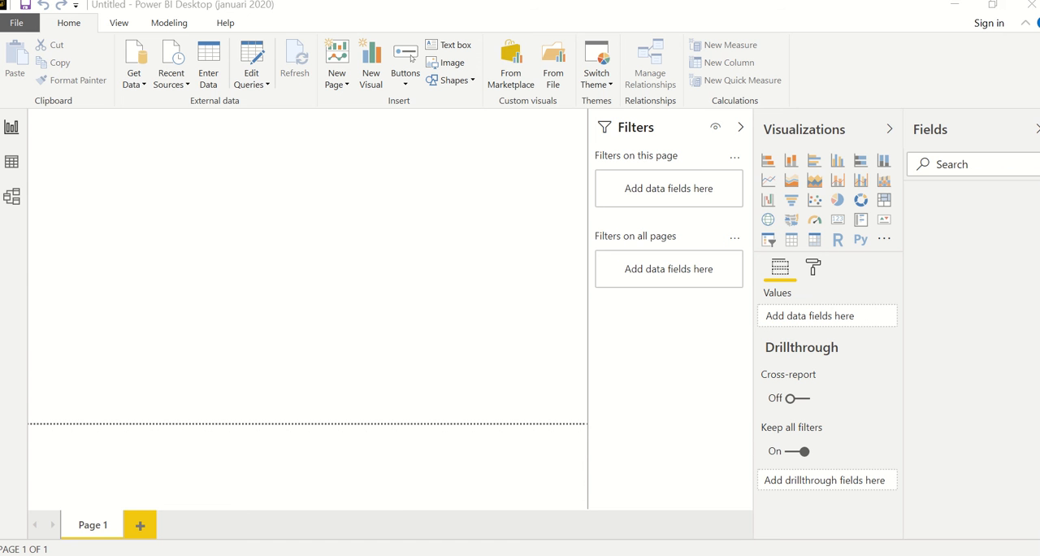
pyautogui.moveTo(590, 554)
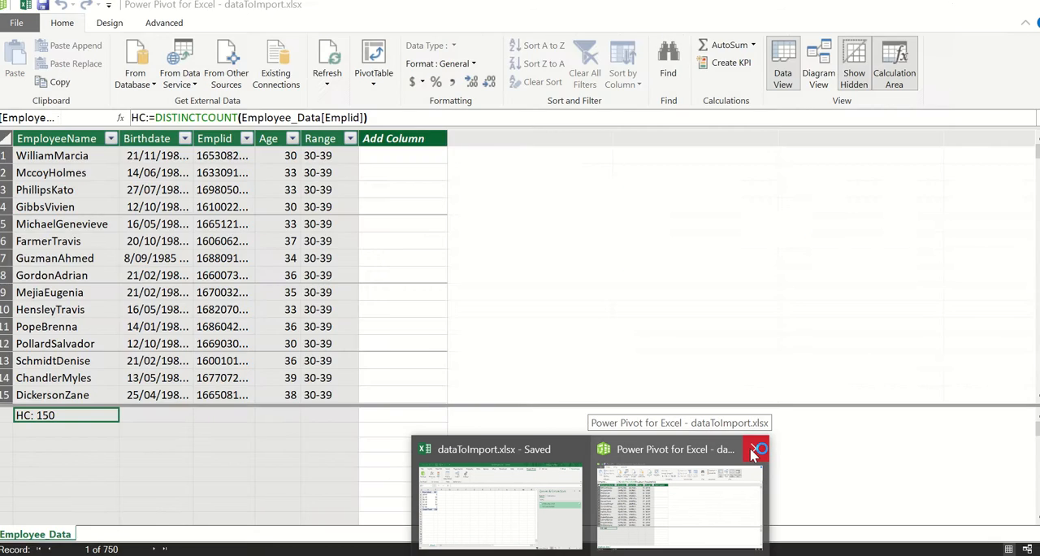
pyautogui.click(755, 449)
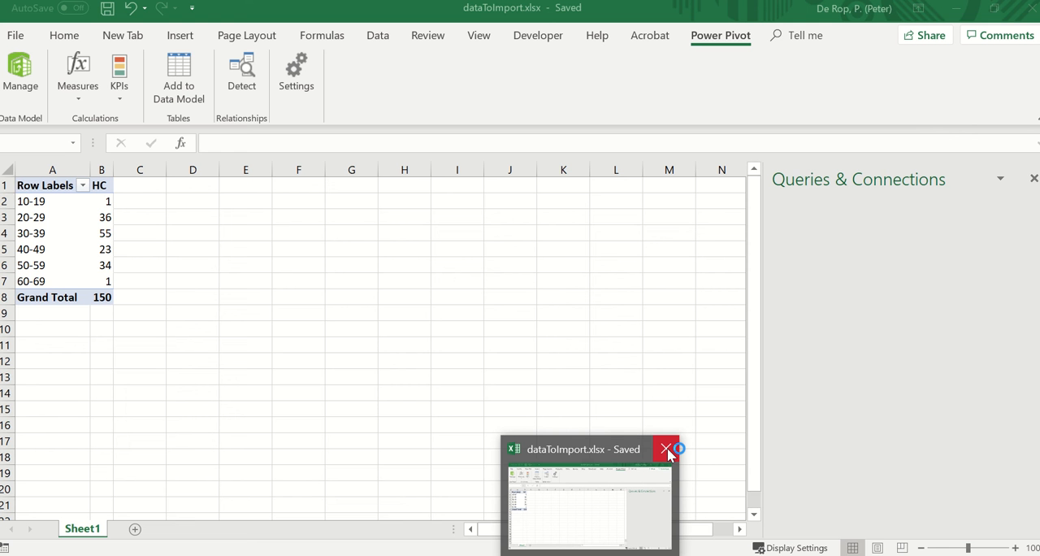
pyautogui.click(668, 454)
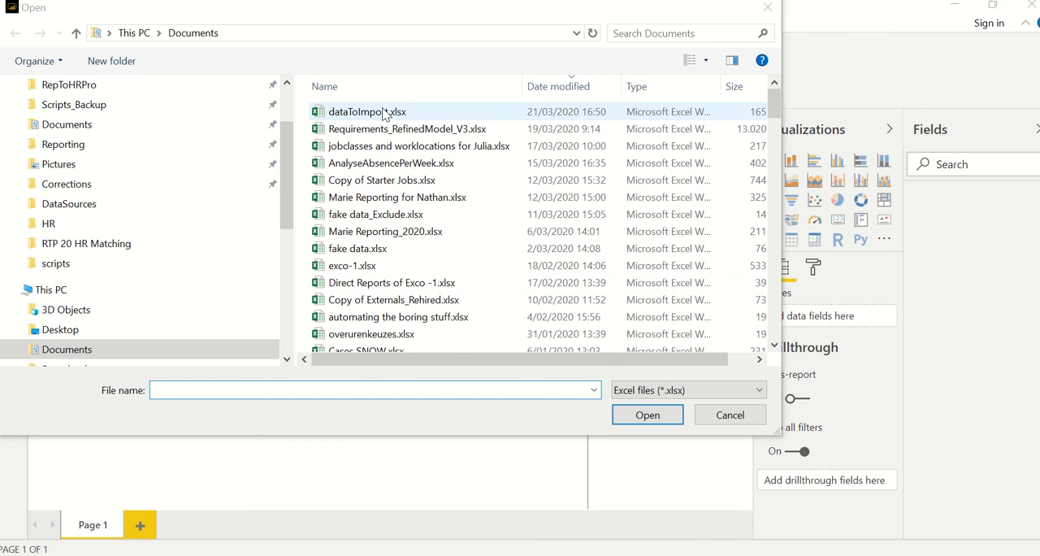
# Import the contents of dataToImport.xlsx from the Documents folder and dismiss the migration summary.
pyautogui.doubleClick(383, 114)
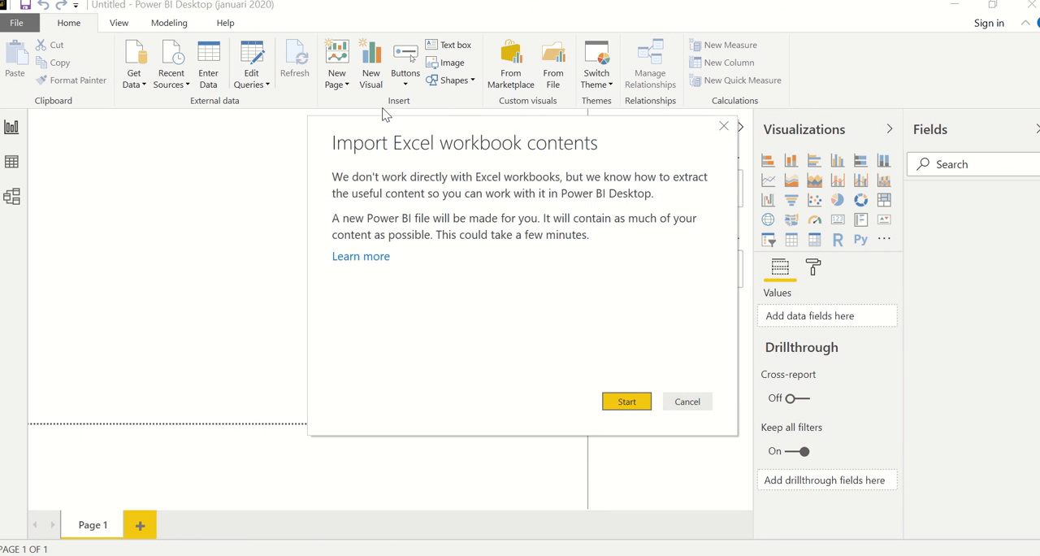
pyautogui.click(637, 404)
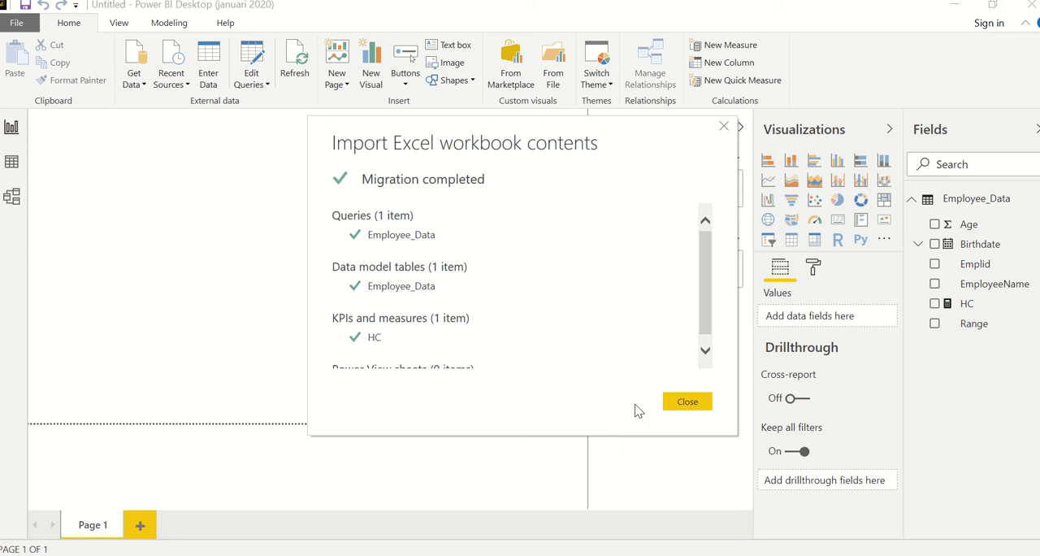
pyautogui.click(687, 401)
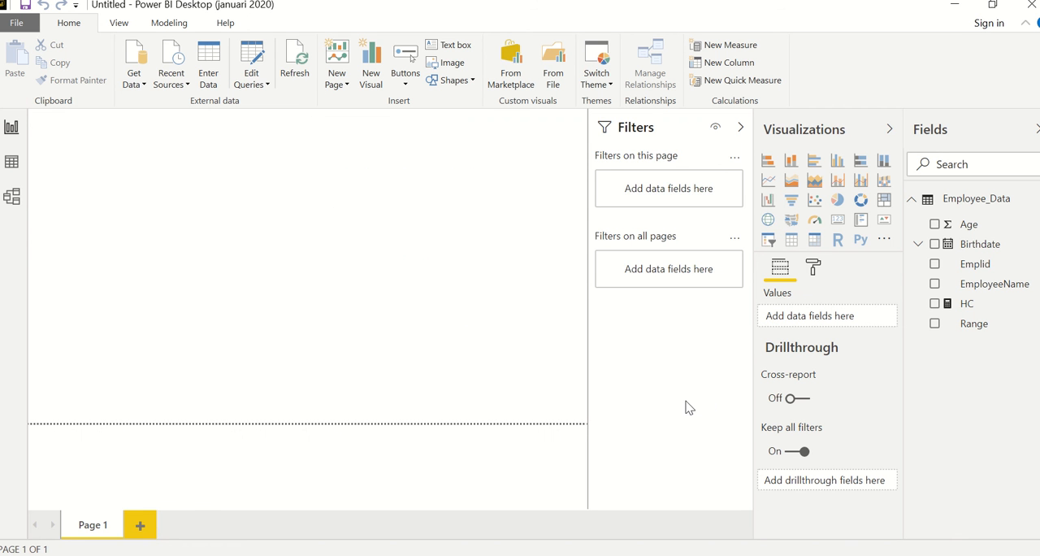
# Create a clustered column chart with Range on the axis and HC as the value, and enlarge it on the report page.
pyautogui.click(935, 244)
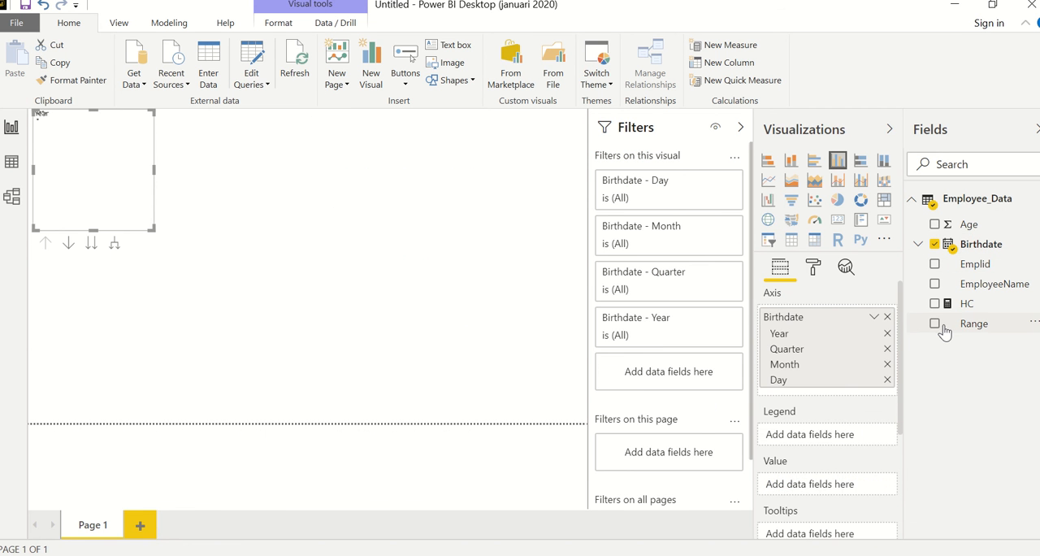
pyautogui.click(935, 244)
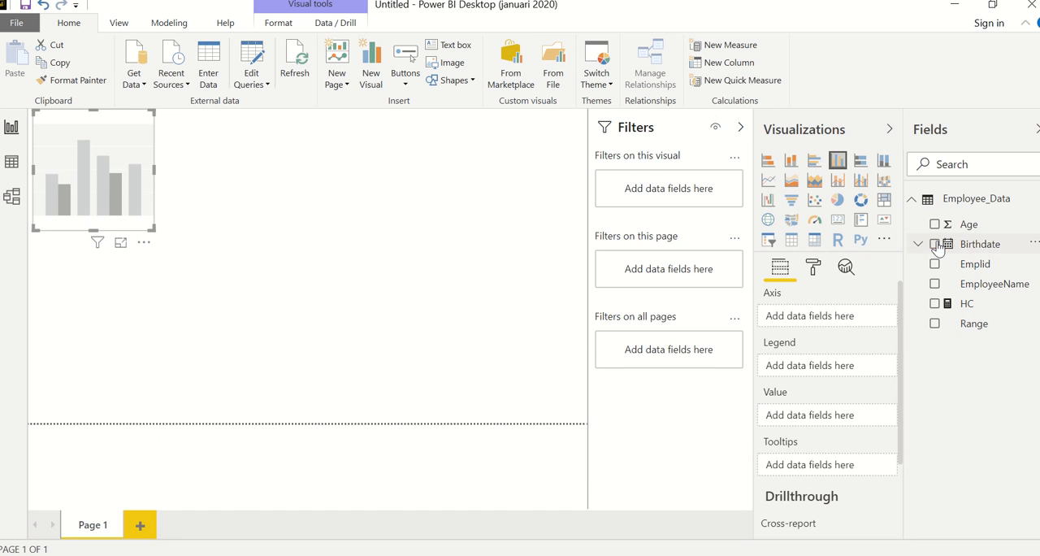
pyautogui.click(935, 324)
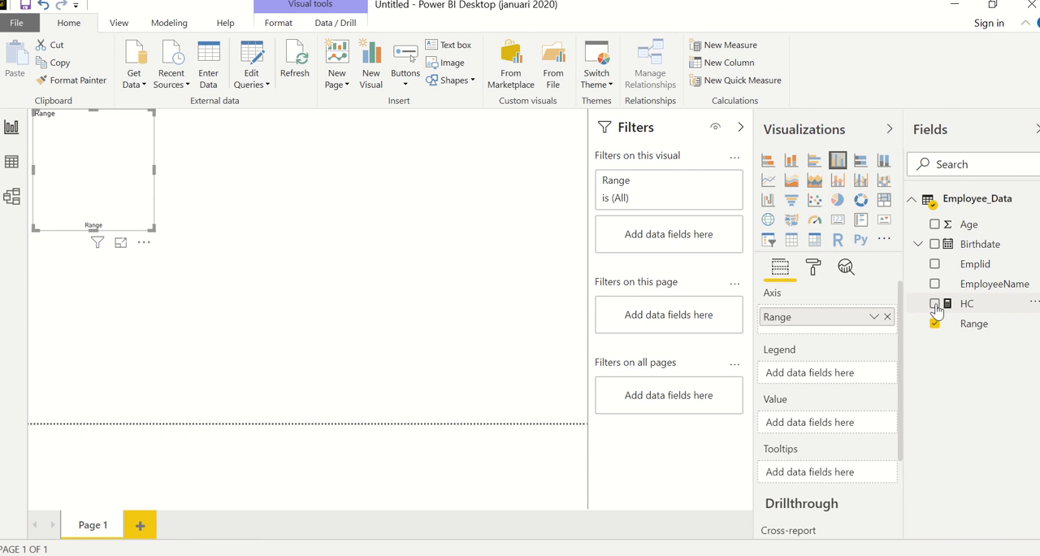
pyautogui.click(935, 303)
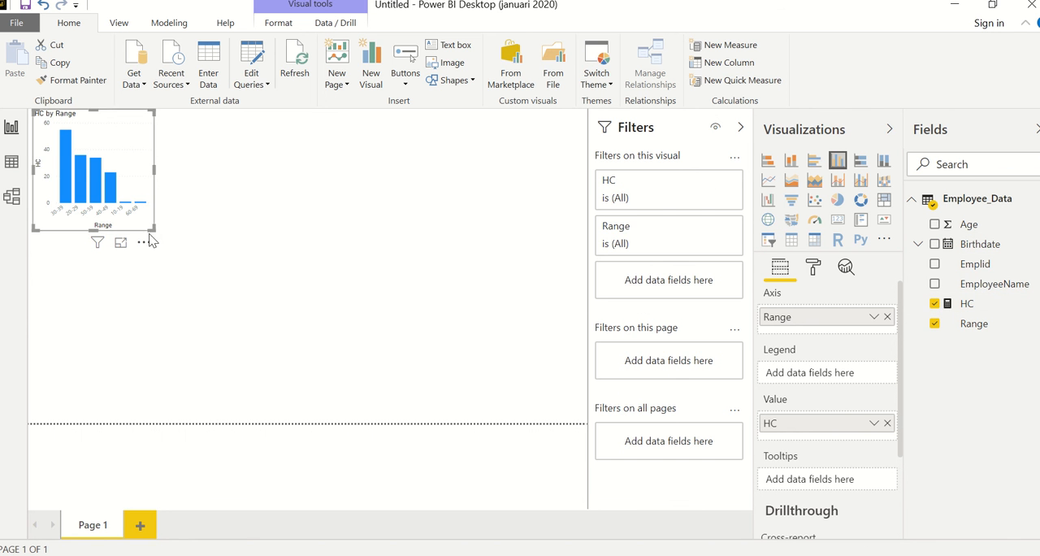
pyautogui.moveTo(152, 229); pyautogui.dragTo(420, 350)
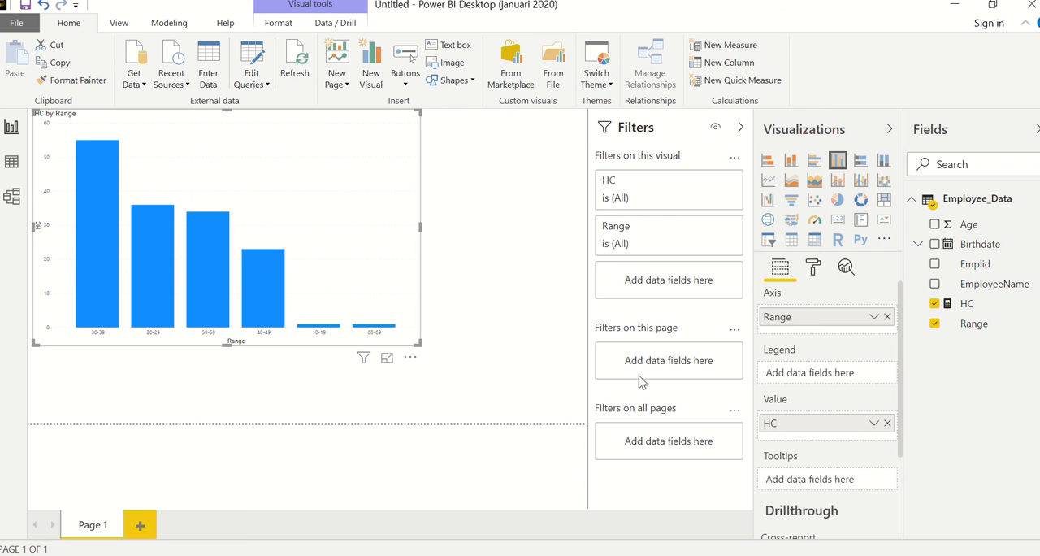
# Display the HC measure's formula, and set the Range column to be sorted by Range (Default).
pyautogui.click(972, 309)
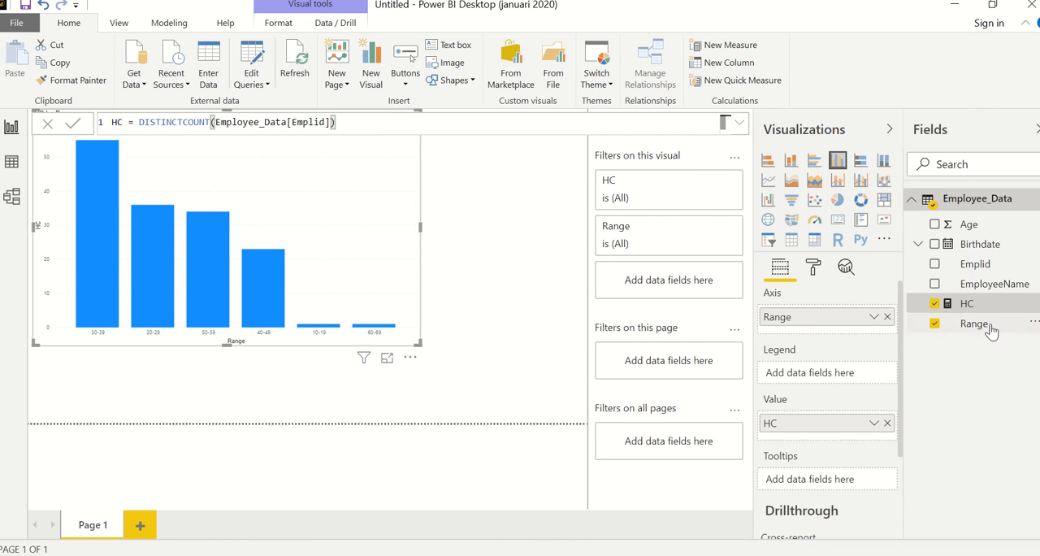
pyautogui.click(874, 317)
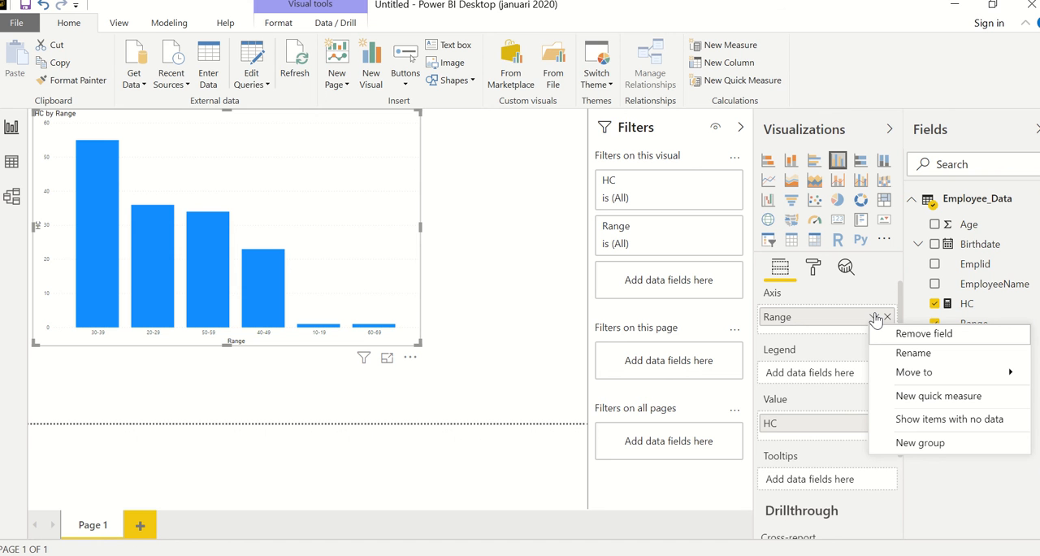
pyautogui.click(268, 23)
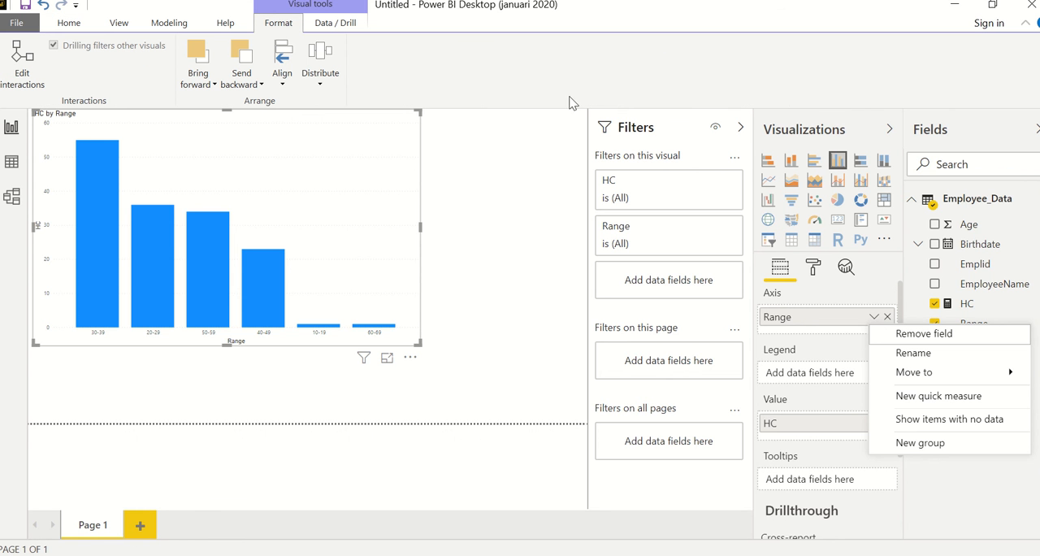
pyautogui.click(983, 287)
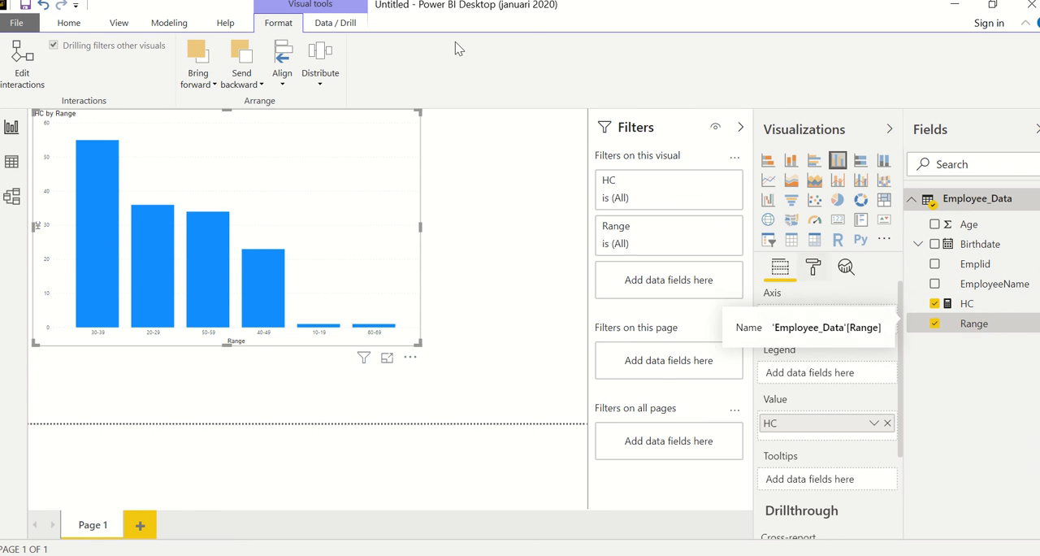
pyautogui.click(171, 27)
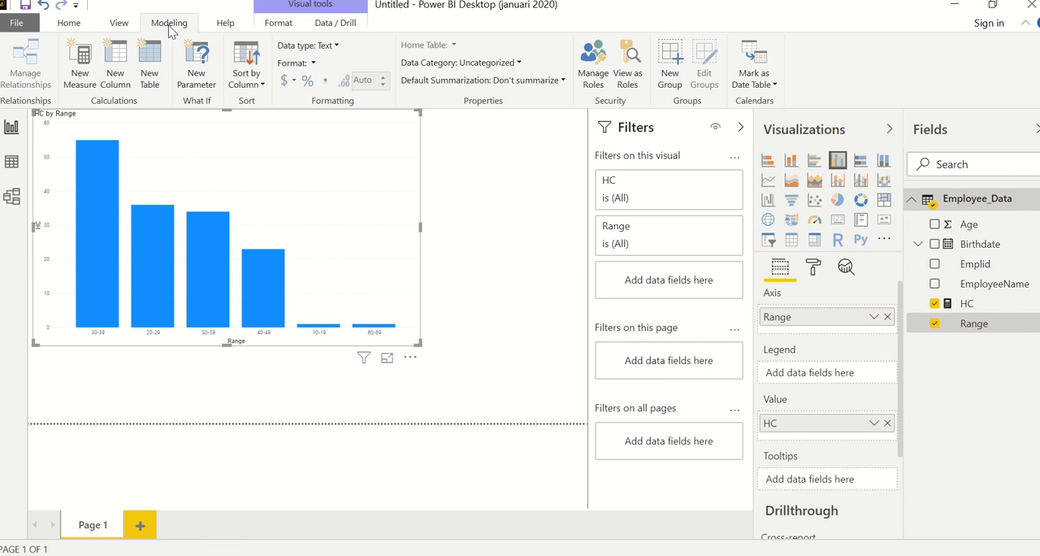
pyautogui.click(248, 78)
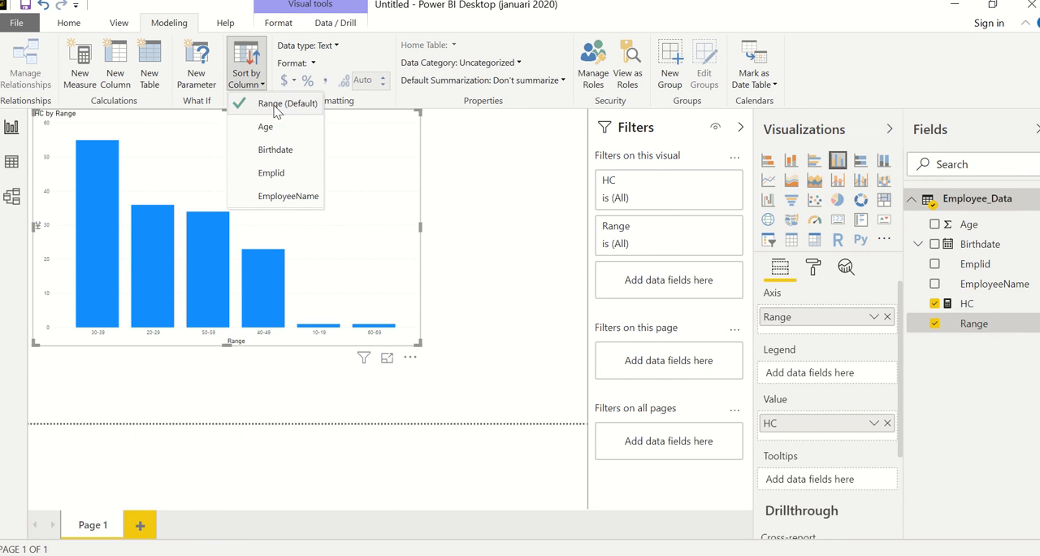
pyautogui.click(274, 104)
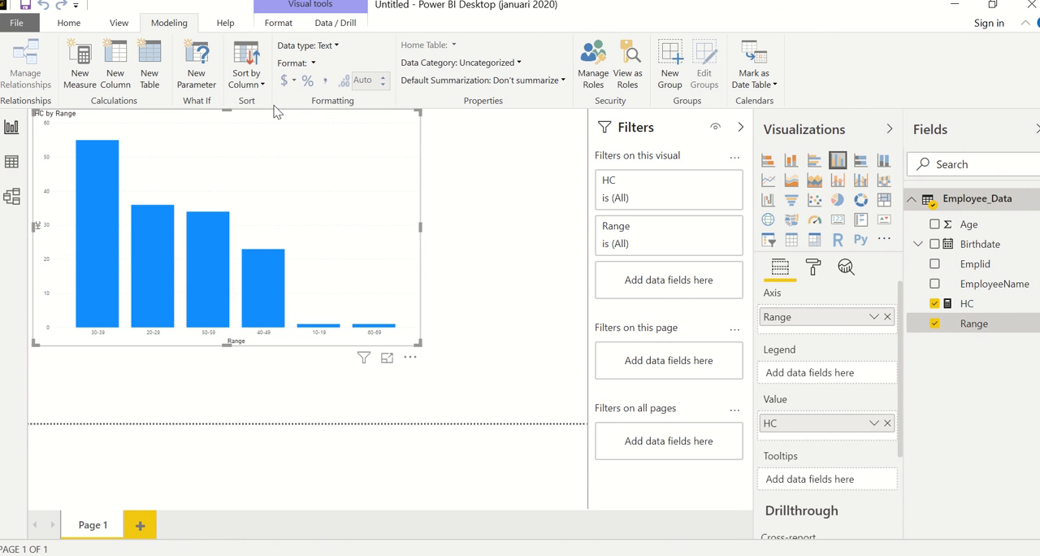